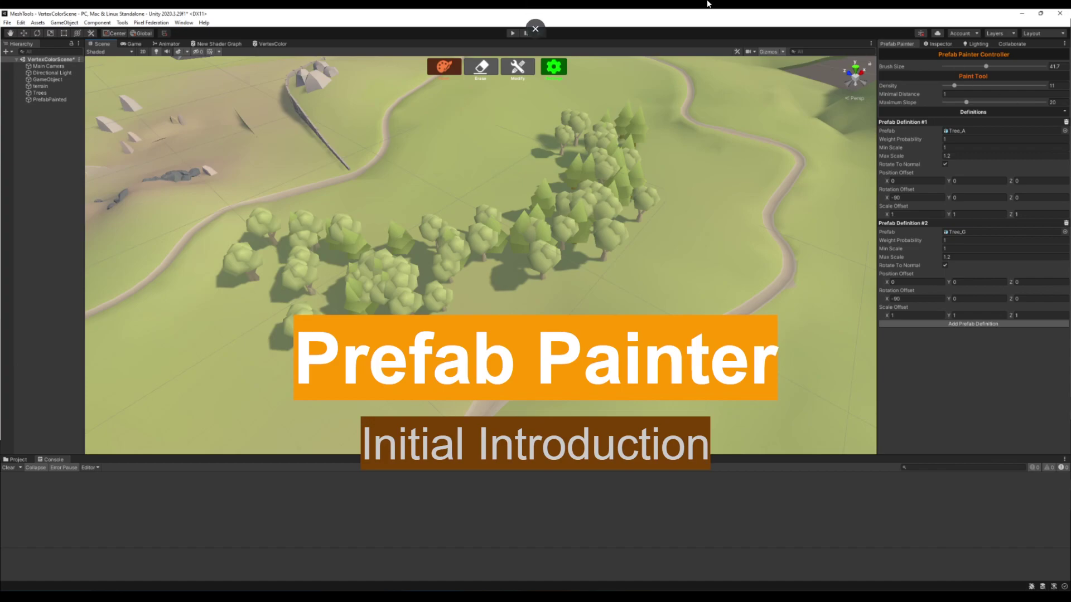
Switch to Unity and activate the Prefab Painter tool over the terrain in VertexColorScene
key(Escape)
click(564, 592)
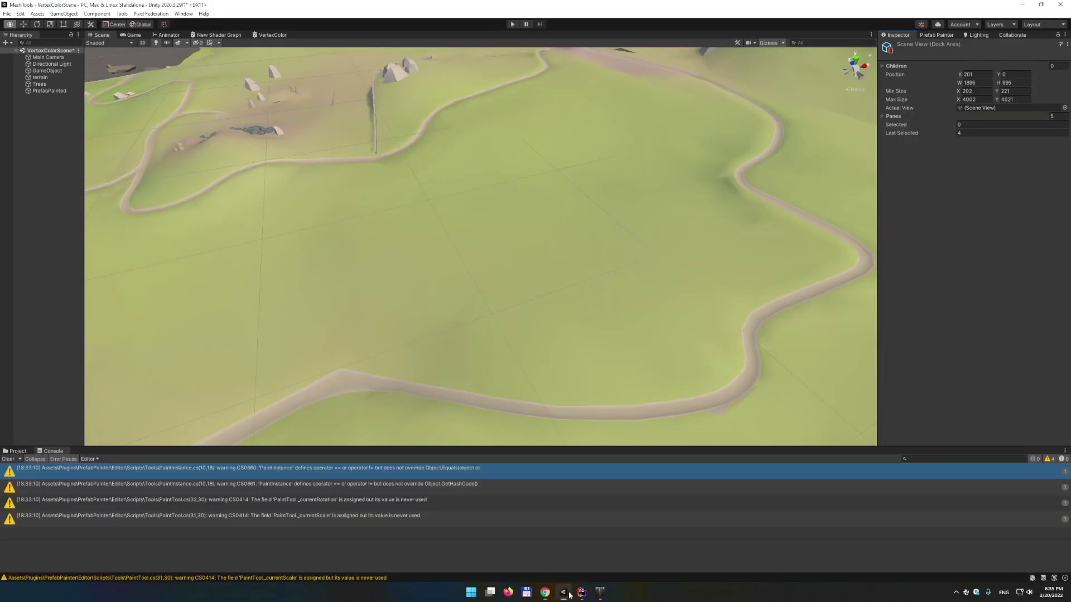
right_drag(633, 169, 633, 169)
click(121, 14)
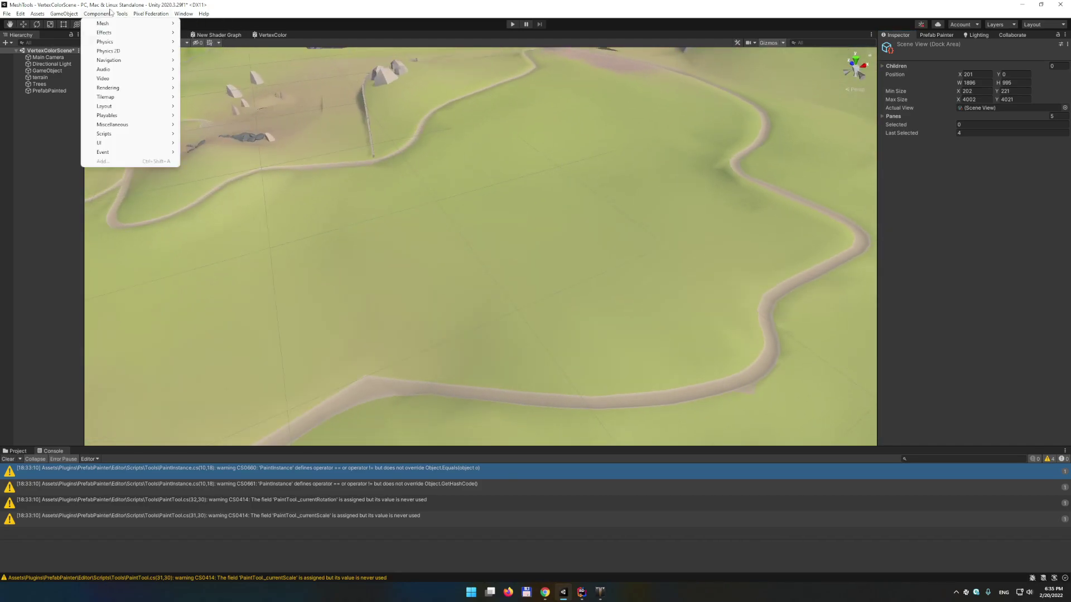
mouse_move(157, 33)
click(220, 33)
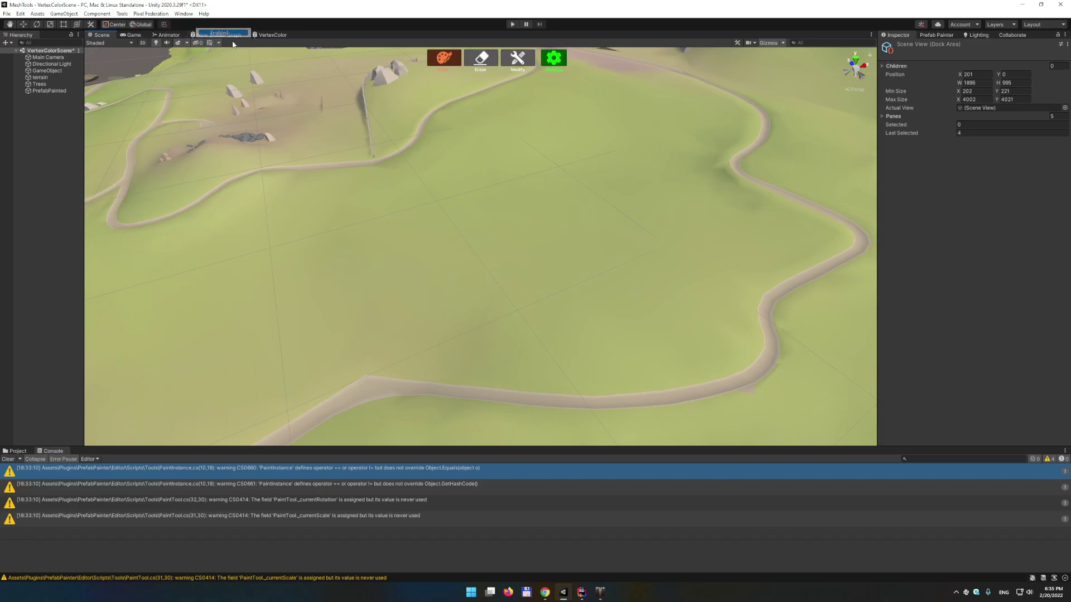
mouse_move(562, 203)
right_down()
mouse_move(564, 115)
mouse_move(490, 162)
right_up()
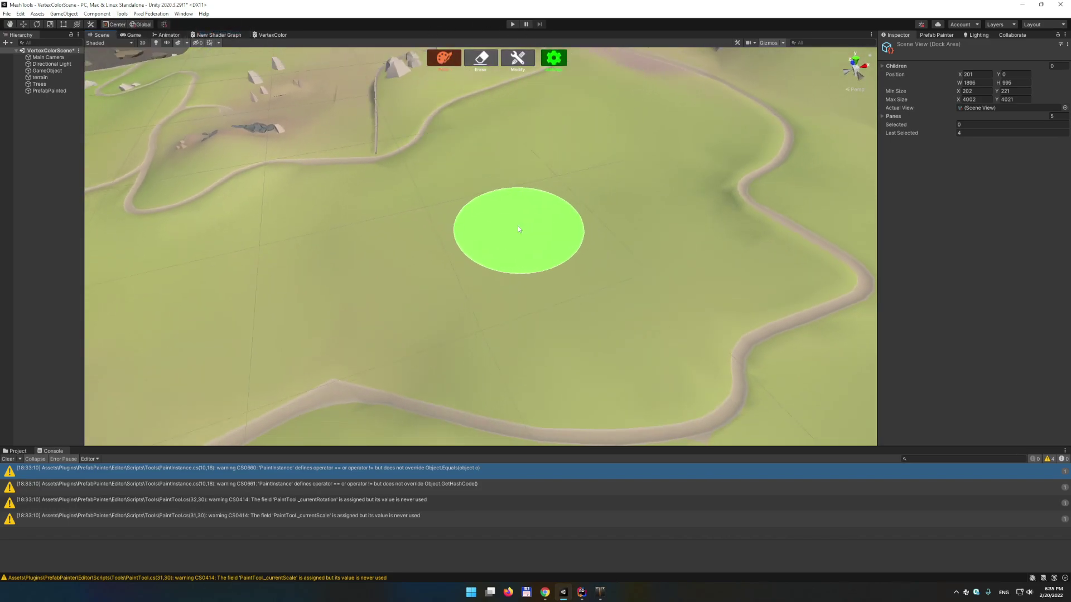
right_drag(511, 220, 505, 240)
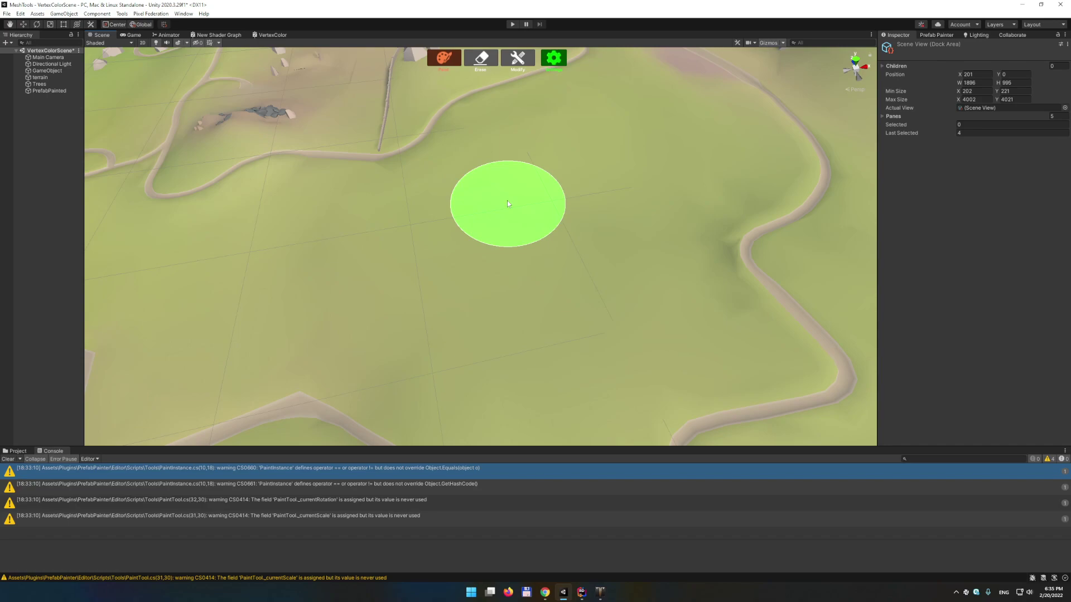
Open the Prefab Painter settings and compare the Erase and Modify tools' options, returning to the Paint tool
click(553, 57)
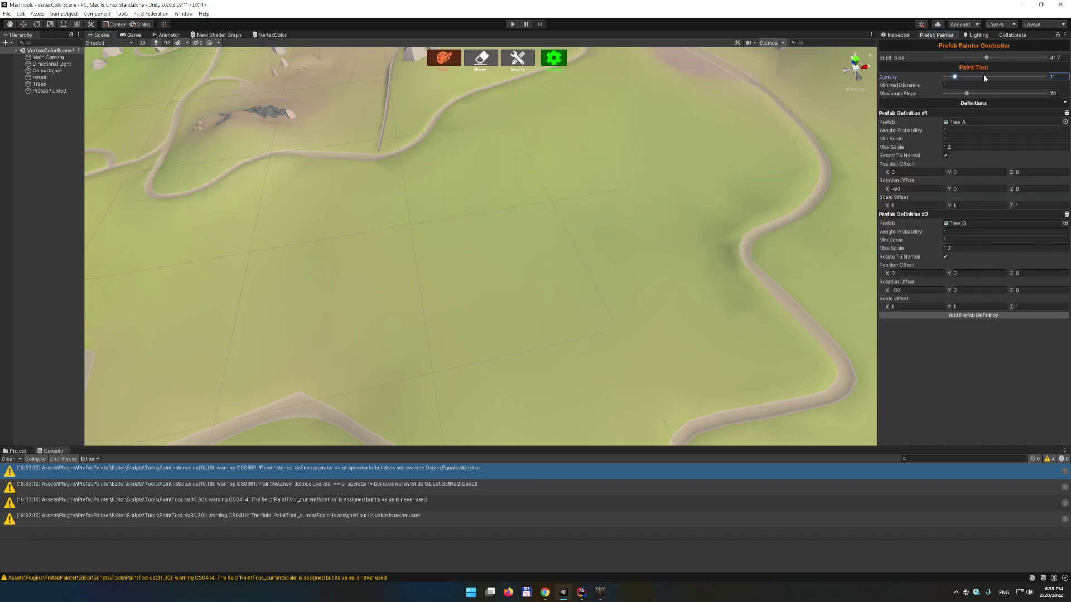
click(480, 57)
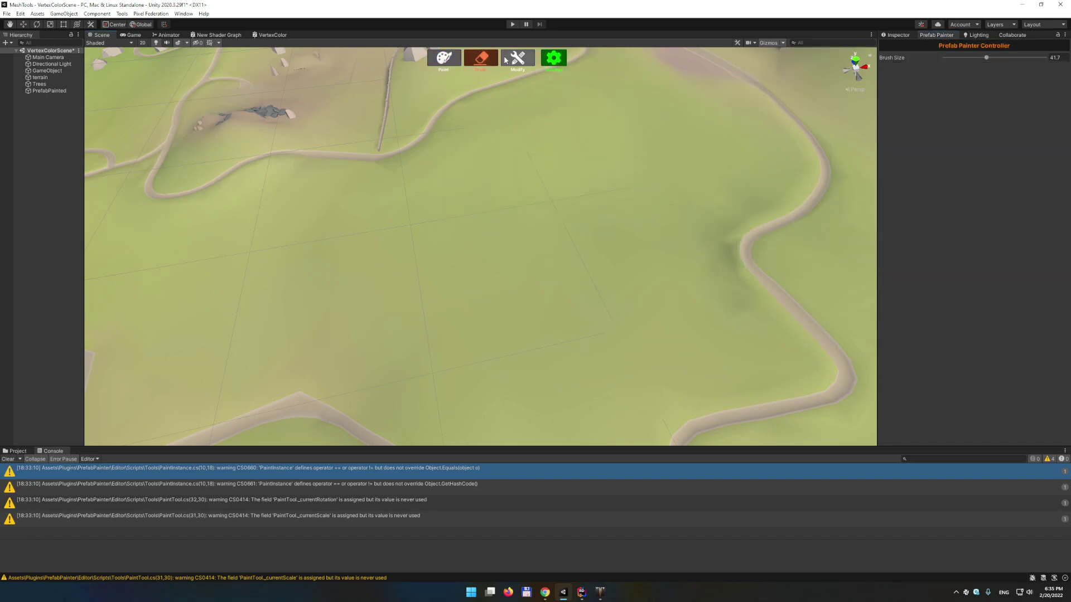
click(515, 58)
click(444, 57)
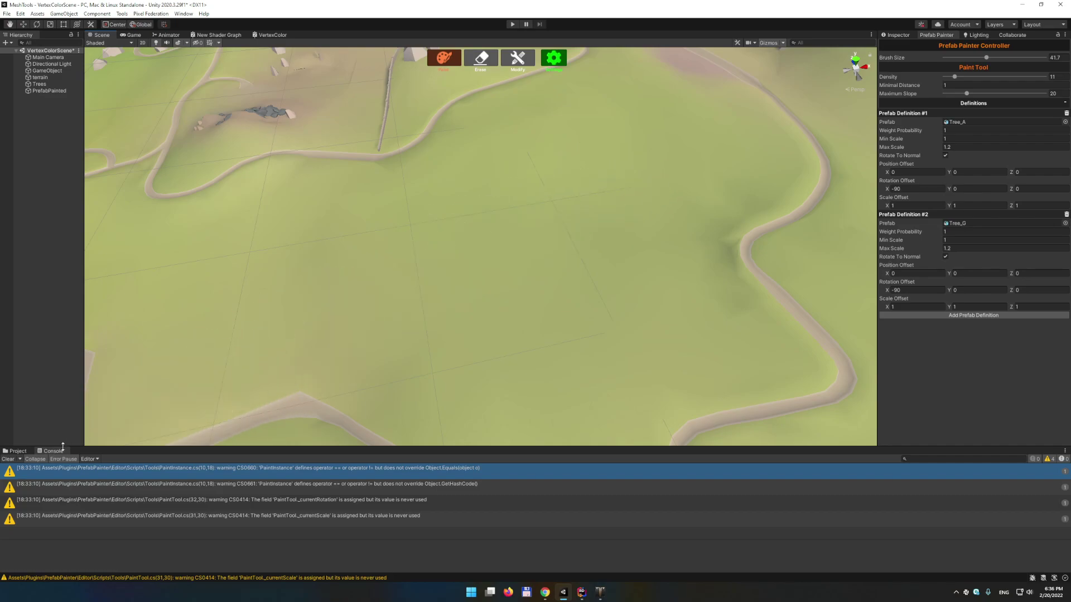
Clear the console warnings and delete the Trees object from the scene hierarchy
click(8, 460)
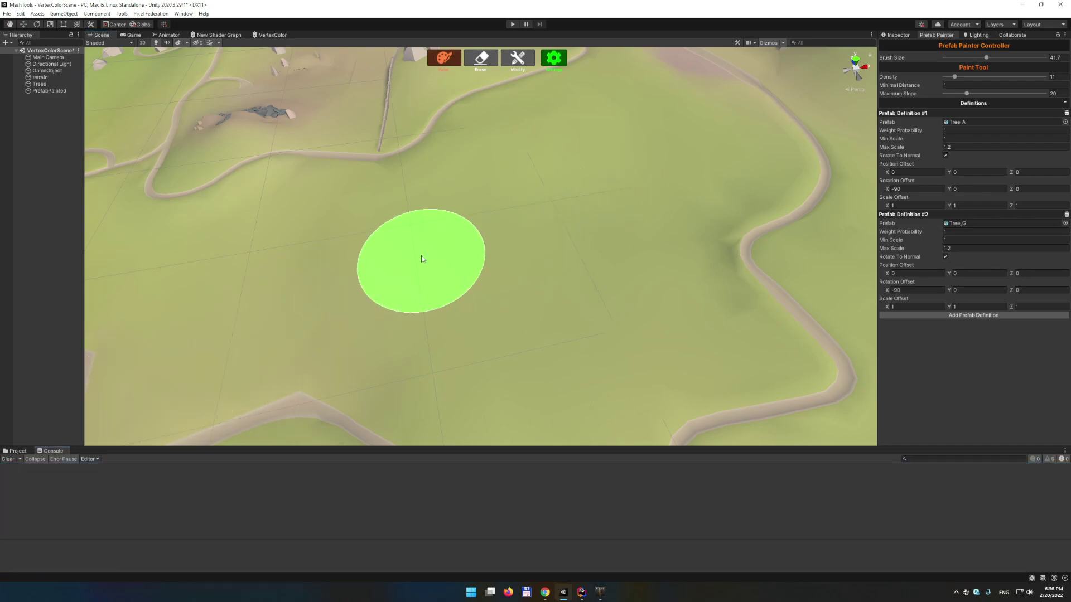
scroll(422, 258, down, 2)
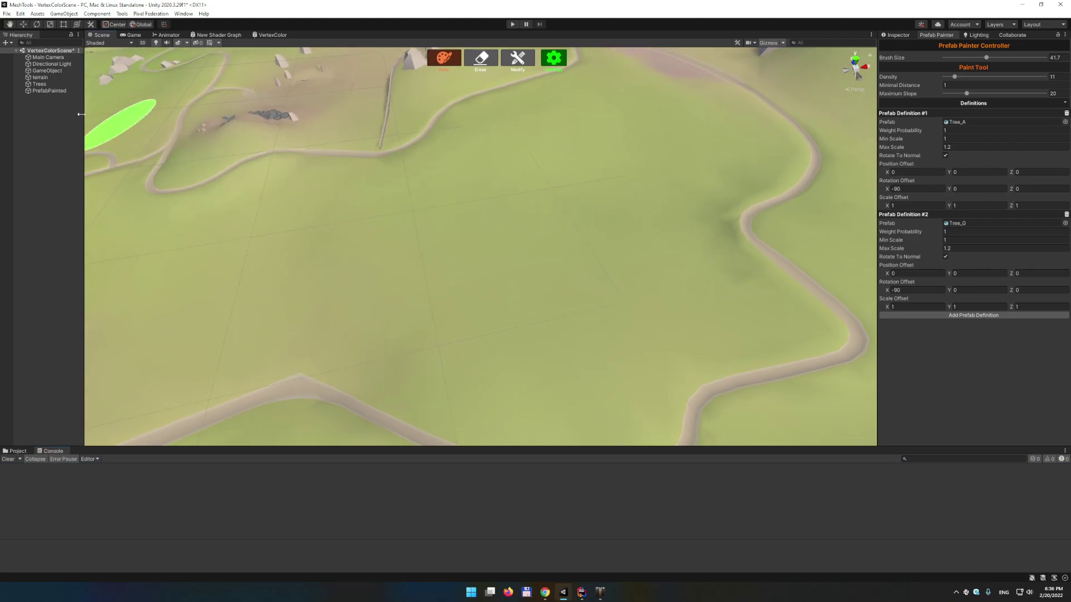
click(37, 85)
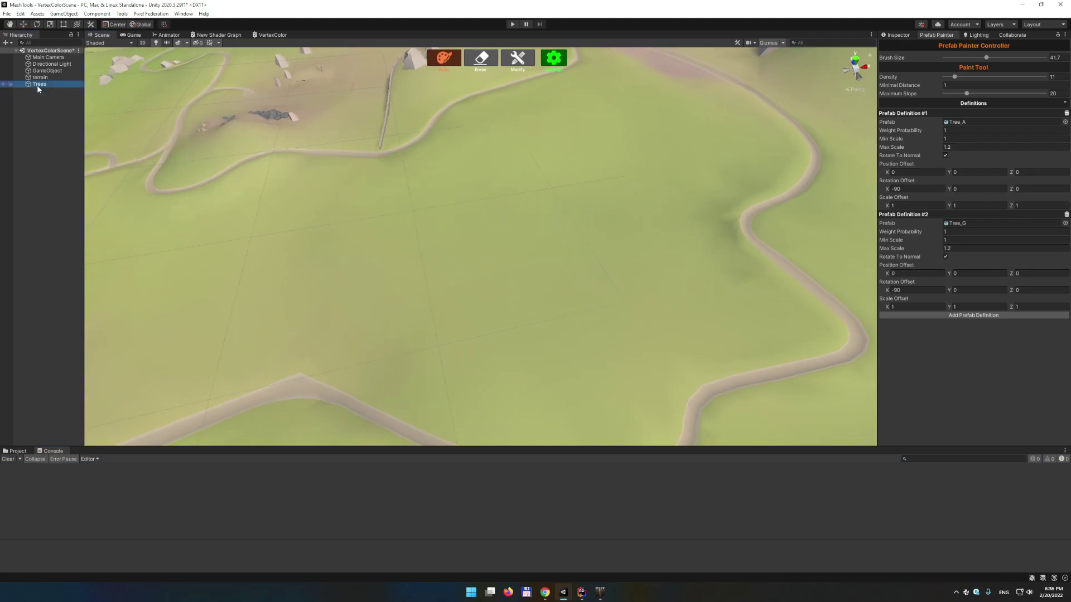
mouse_move(592, 191)
alt+mouse_down()
mouse_move(617, 231)
mouse_move(585, 190)
alt+mouse_up()
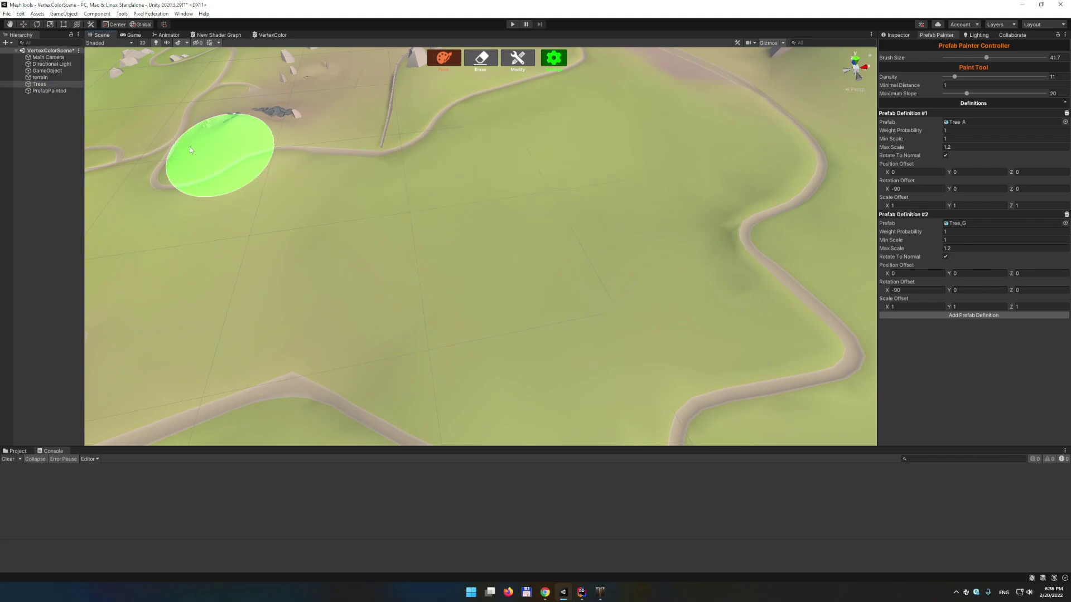
click(45, 91)
click(39, 84)
click(895, 35)
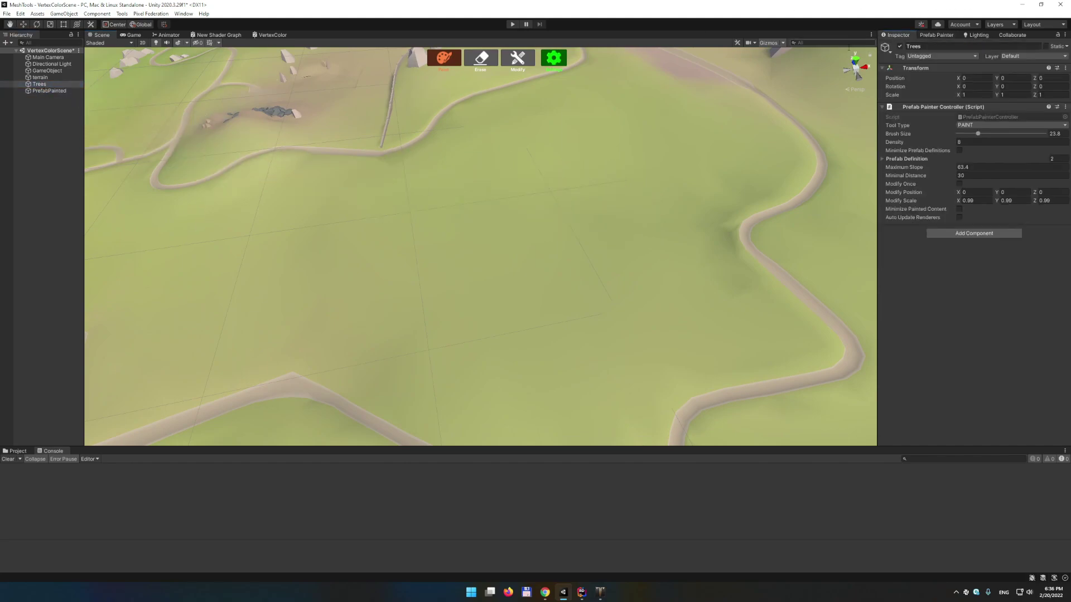
click(39, 84)
key(Delete)
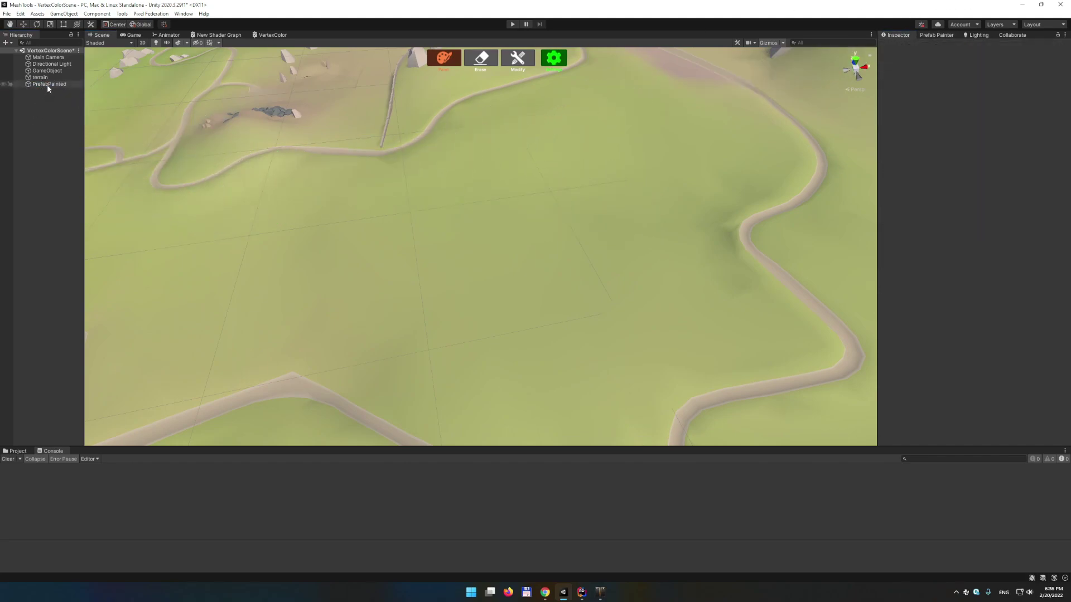
Inspect the PrefabPainted object and try to delete it from the scene hierarchy
click(48, 85)
mouse_move(651, 191)
alt+mouse_down()
mouse_move(547, 196)
mouse_move(658, 190)
mouse_move(616, 196)
alt+mouse_up()
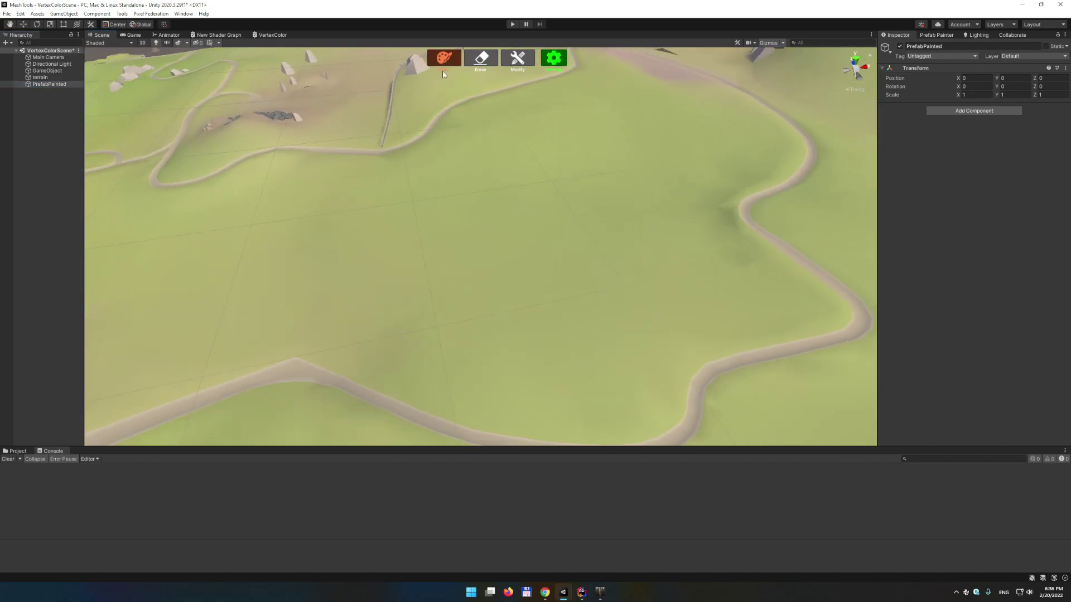
click(39, 83)
key(Delete)
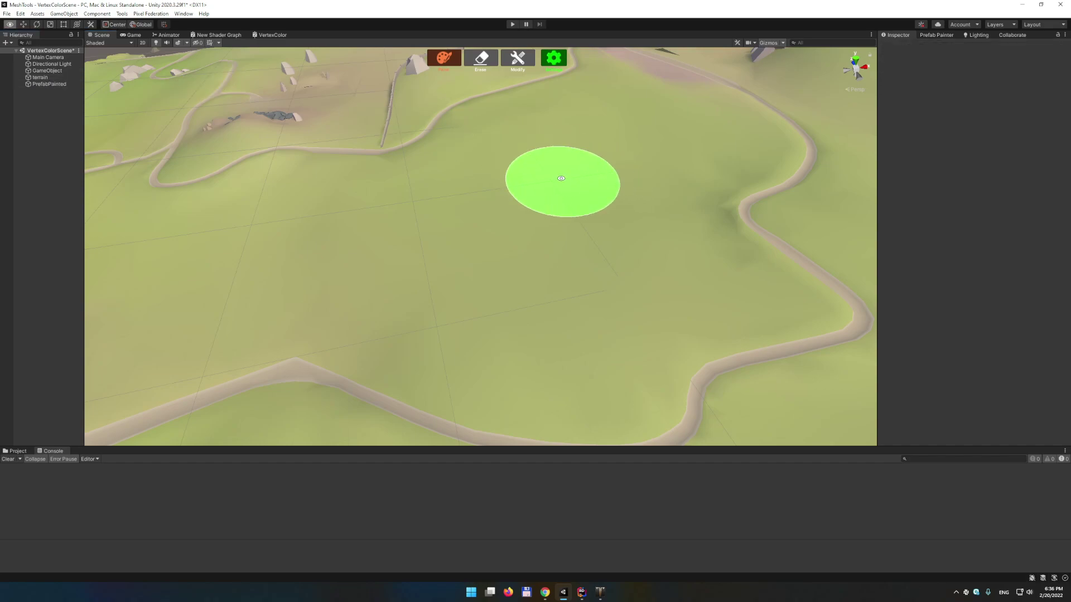
alt+drag(562, 179, 481, 176)
Show the Paint tool settings with the prefab definitions collapsed and set the brush size to 37.7
click(554, 57)
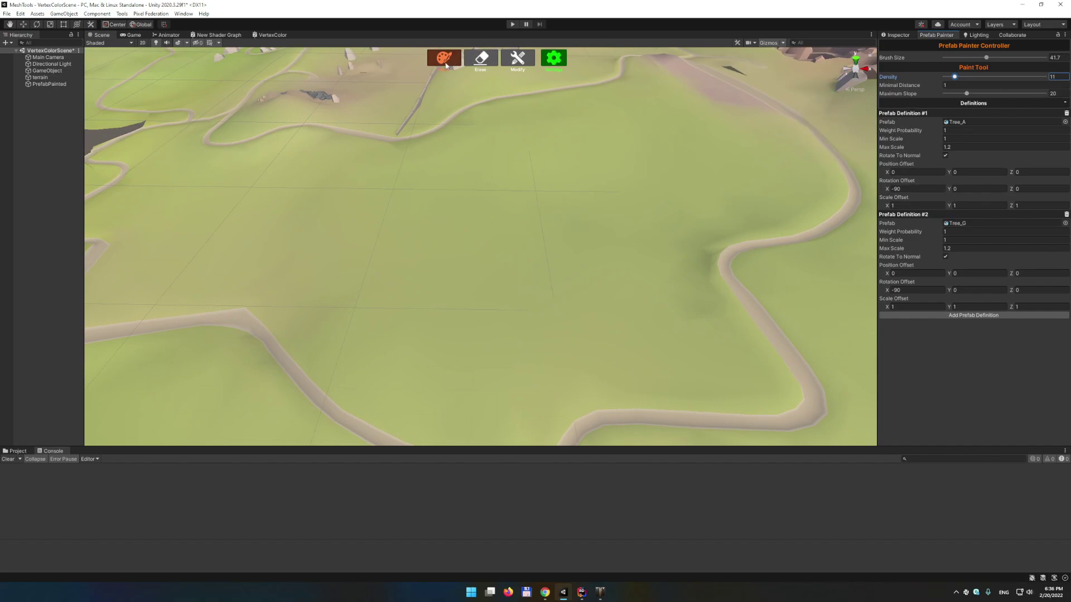
click(1066, 103)
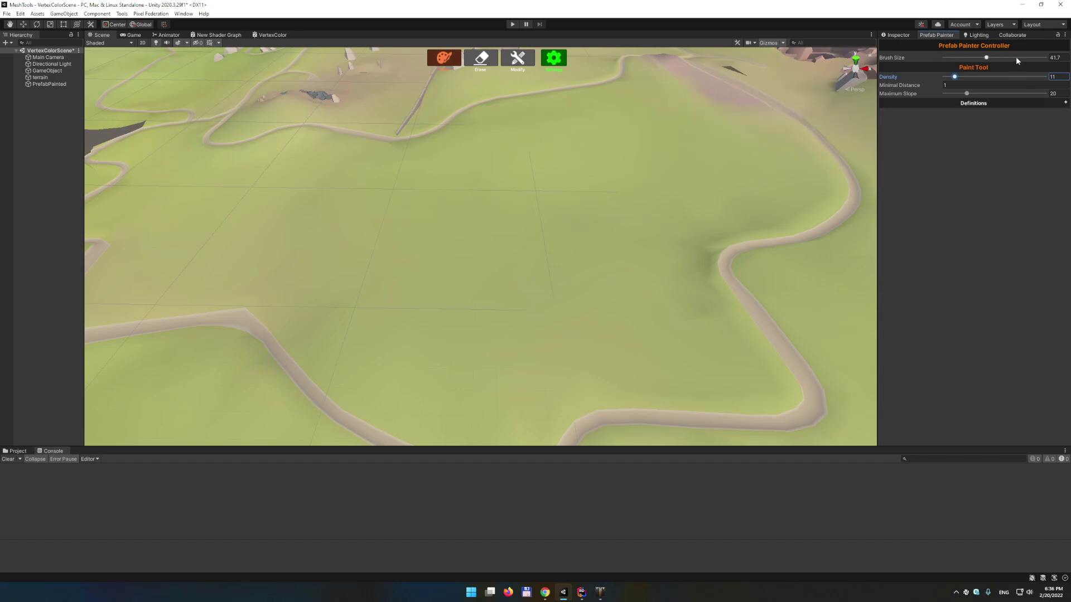
mouse_move(986, 57)
mouse_down()
mouse_move(946, 57)
mouse_move(981, 58)
mouse_up()
click(953, 84)
click(974, 116)
click(955, 84)
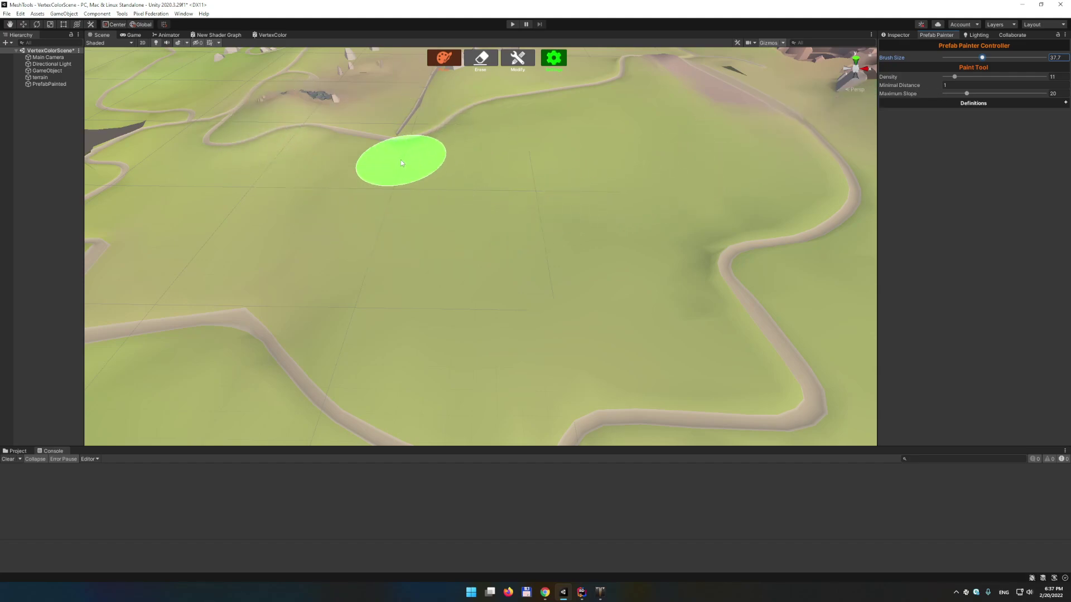
Examine the terrain's slopes, expand the prefab definitions and review the weight probability of both tree prefabs
mouse_move(516, 156)
right_down()
mouse_move(586, 153)
mouse_move(649, 108)
mouse_move(701, 100)
mouse_move(603, 232)
mouse_move(610, 173)
right_up()
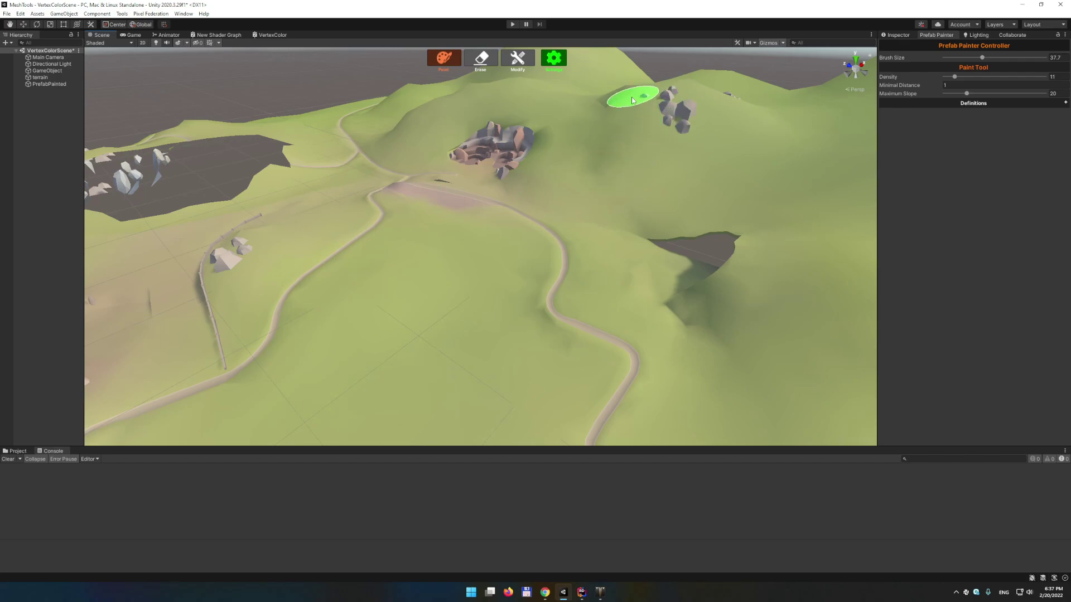
mouse_move(512, 226)
right_down()
mouse_move(513, 246)
mouse_move(335, 232)
mouse_move(495, 134)
mouse_move(457, 194)
right_up()
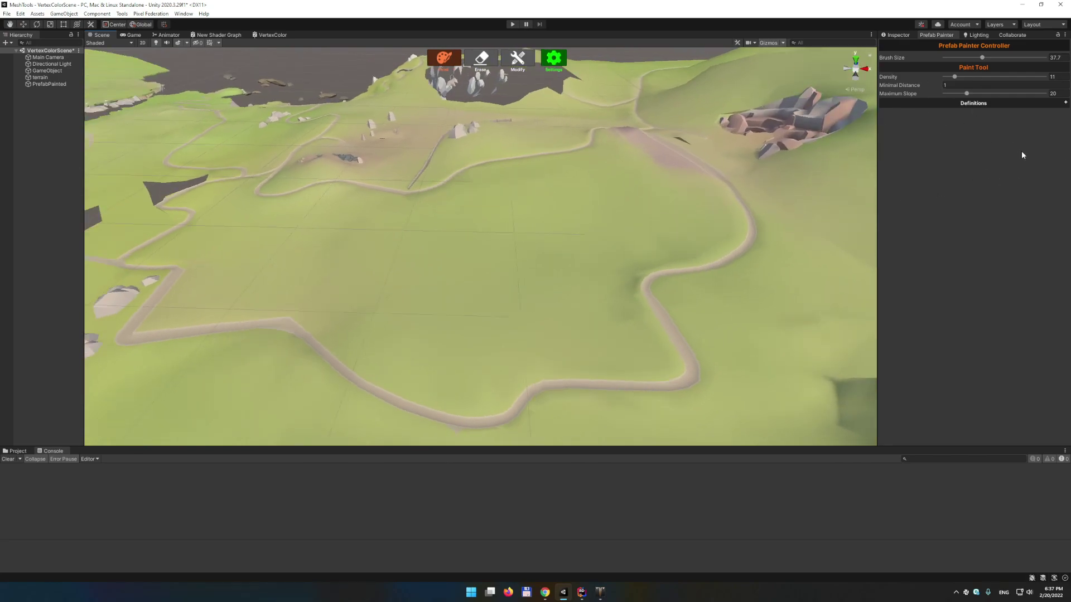
click(1066, 104)
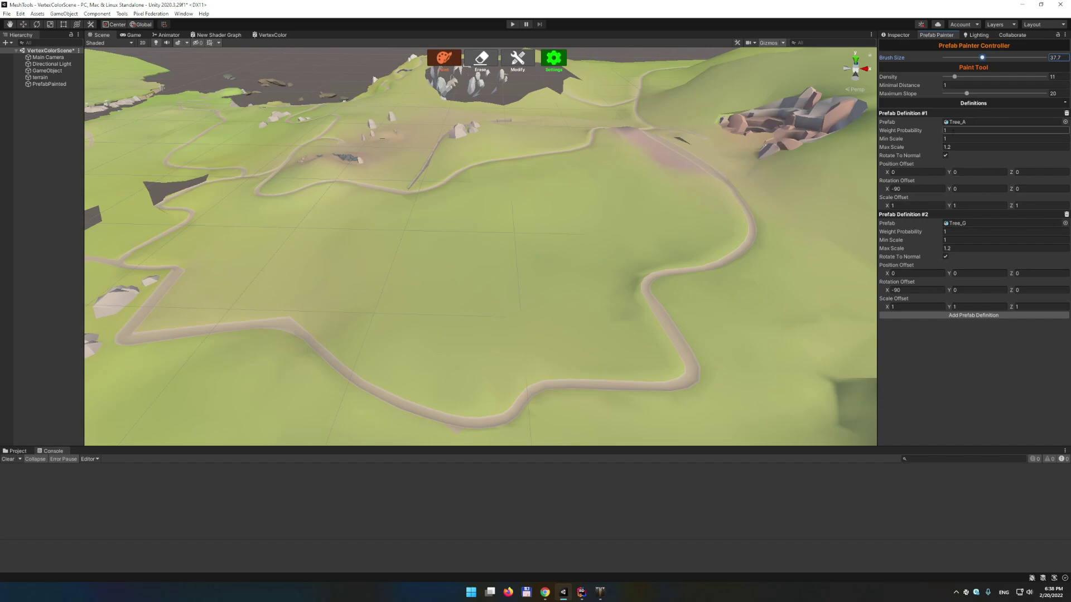
click(954, 231)
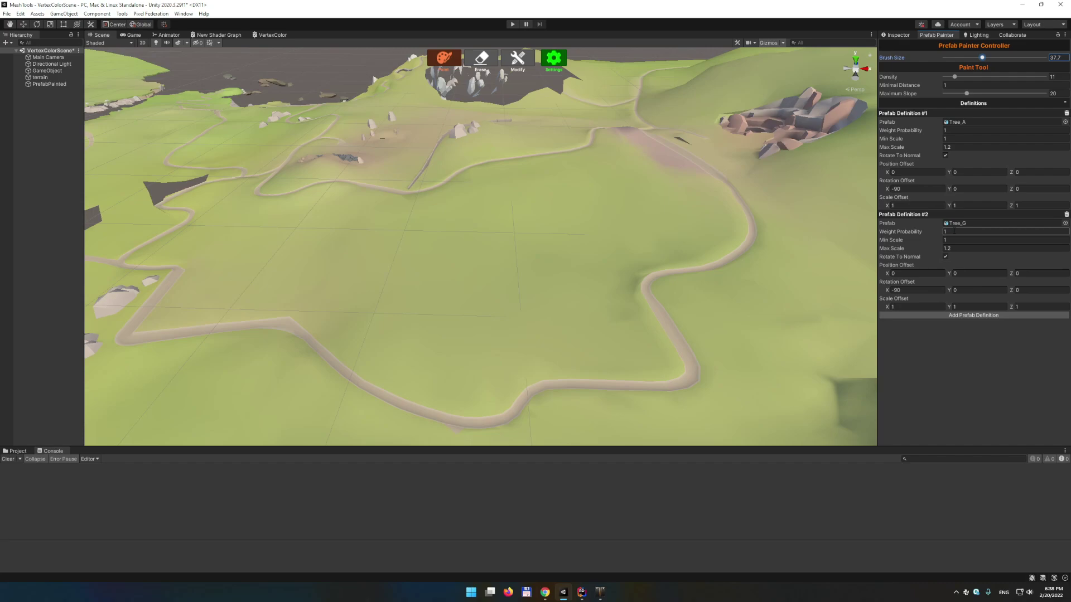
click(953, 130)
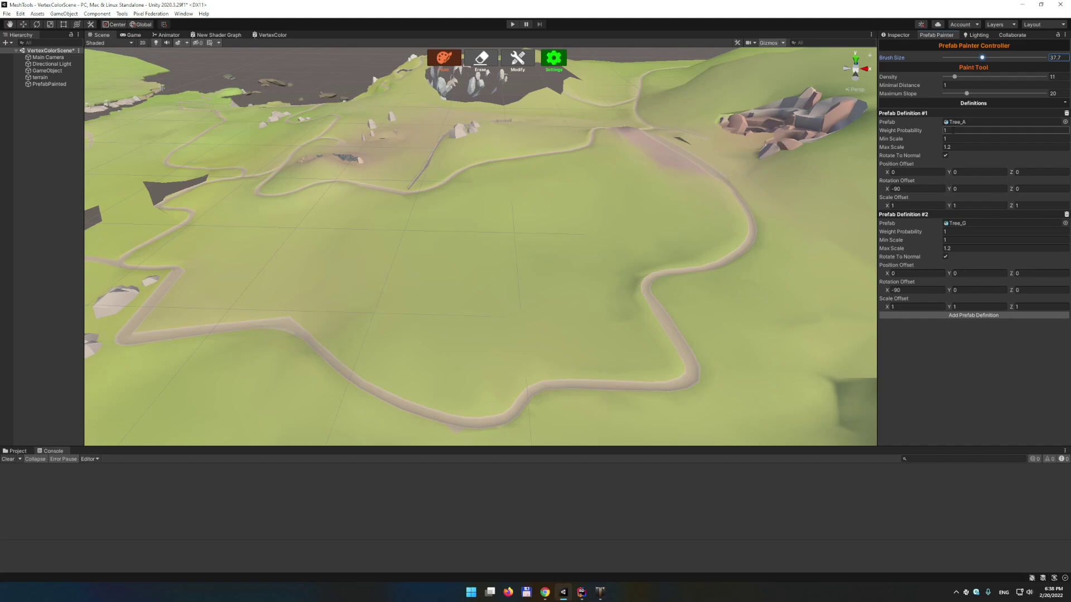
key(Return)
Turn Rotate To Normal off and back on for both prefab definitions
click(945, 155)
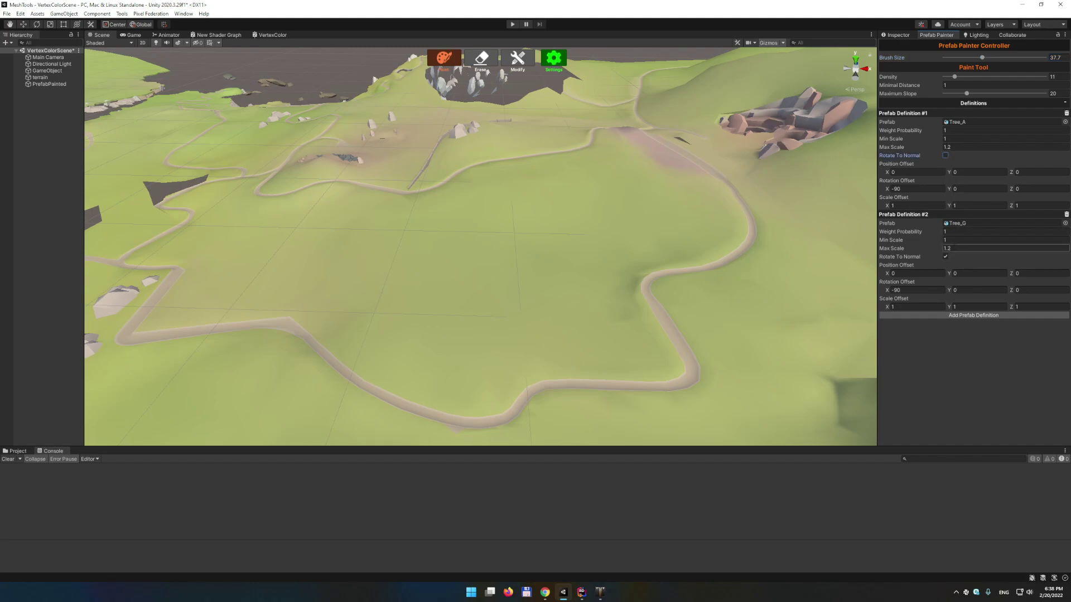
click(945, 256)
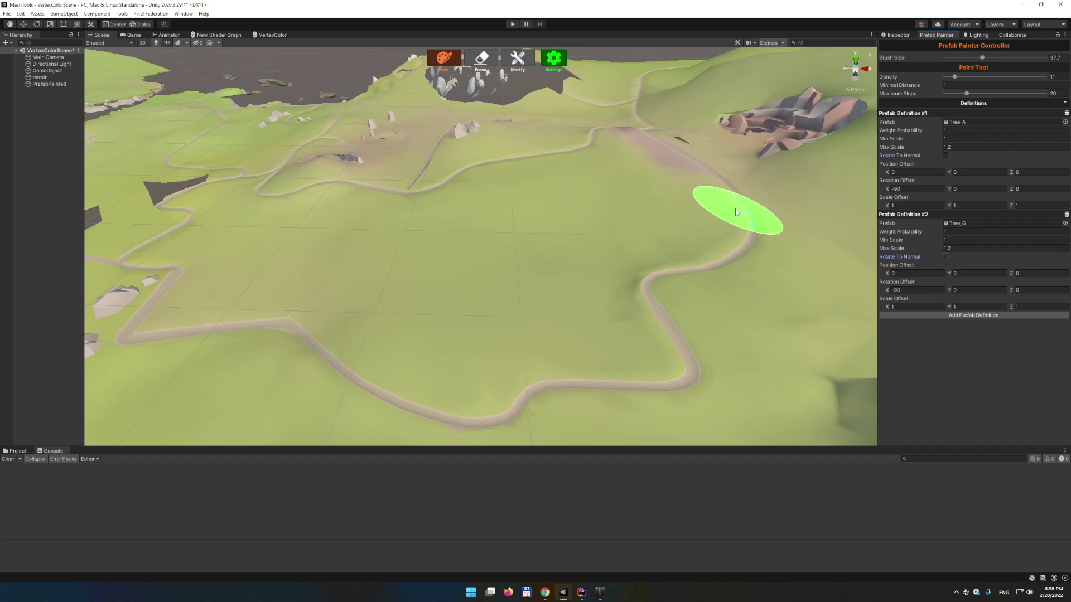
click(945, 156)
click(946, 256)
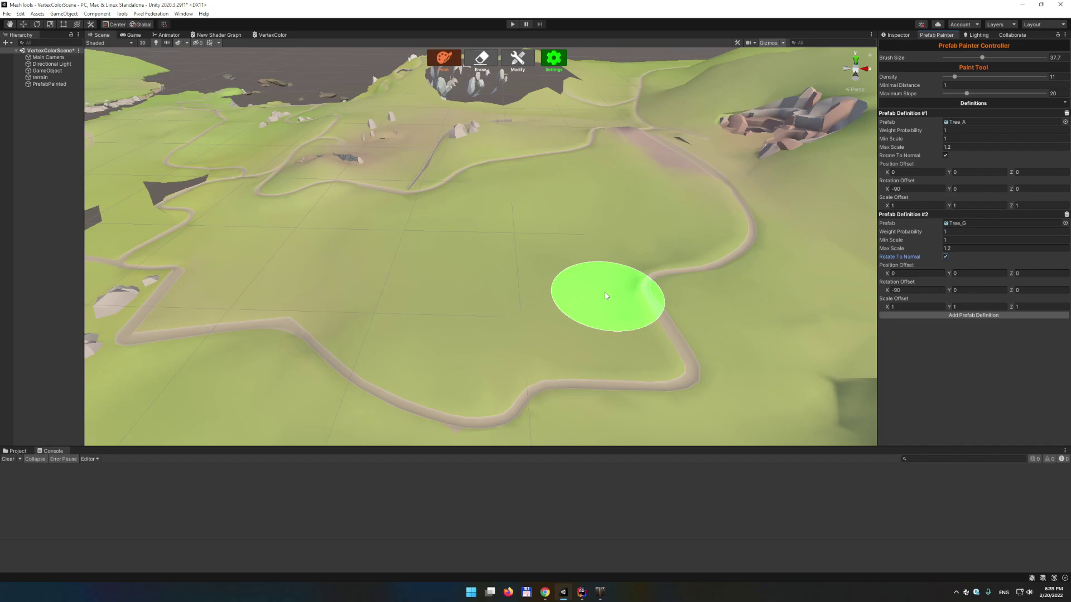
Set the paint density to 8 and paint a forest of both tree prefabs across the meadow enclosed by the path
drag(955, 78, 951, 77)
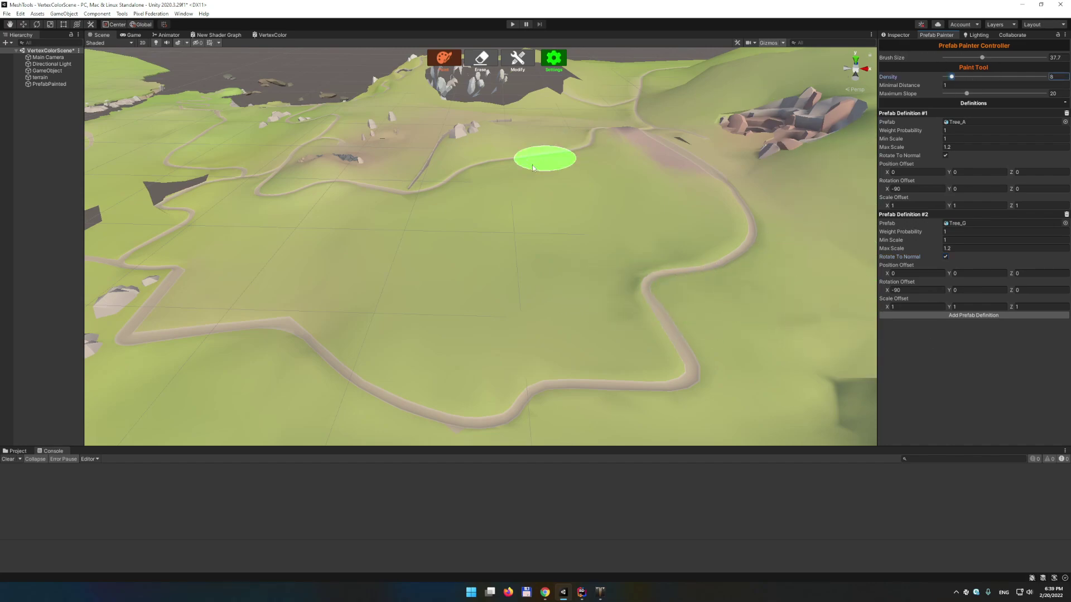
click(605, 192)
mouse_move(568, 196)
mouse_down()
mouse_move(310, 260)
mouse_move(355, 308)
mouse_move(425, 340)
mouse_move(526, 270)
mouse_move(610, 237)
mouse_move(595, 313)
mouse_move(505, 338)
mouse_move(656, 237)
mouse_move(683, 162)
mouse_up()
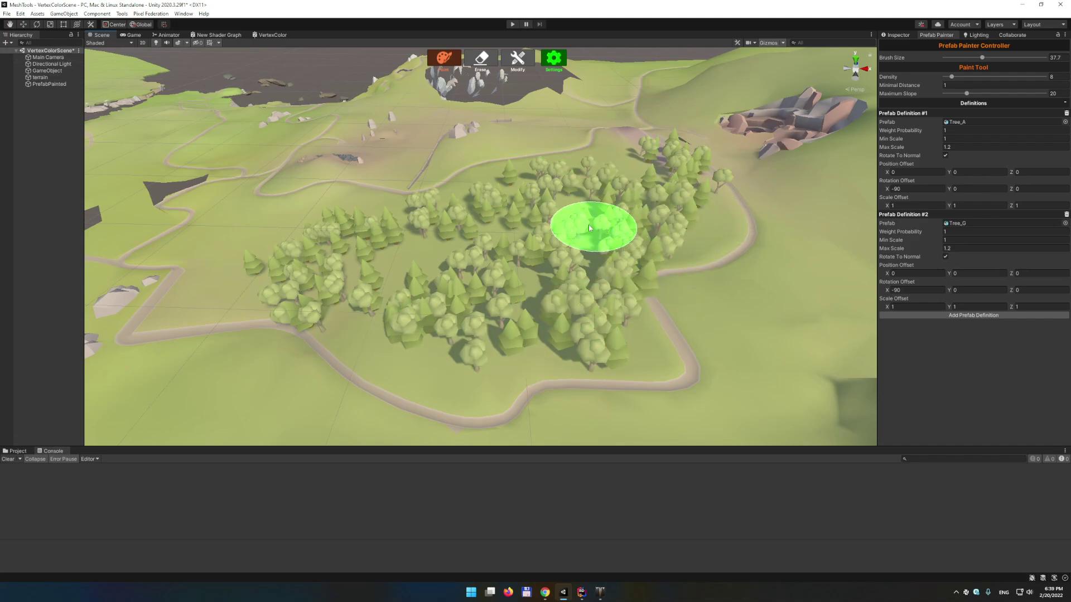
right_drag(585, 223, 614, 217)
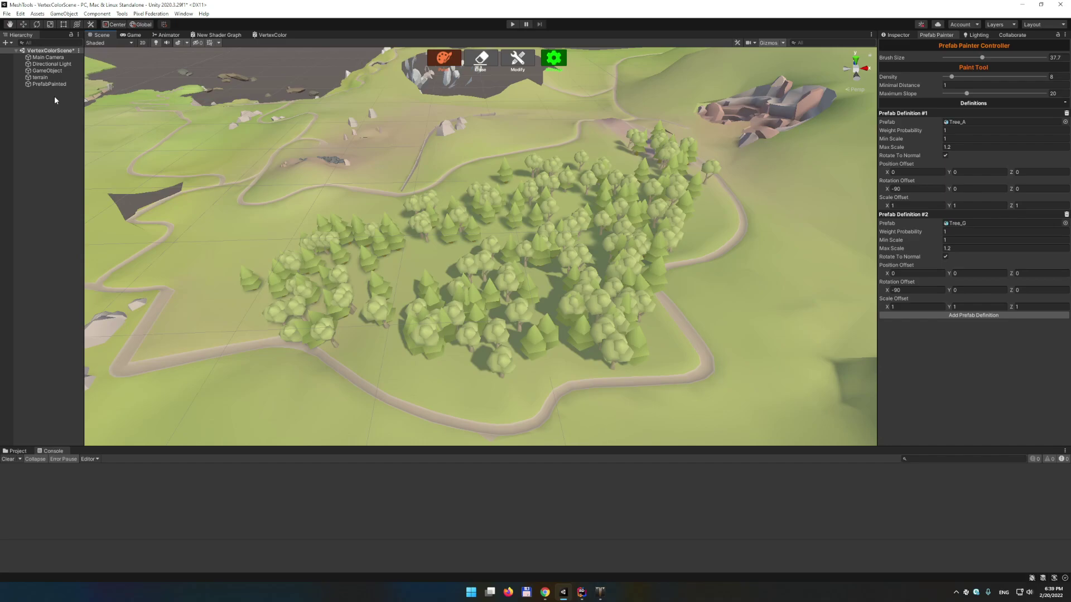
Look over the painted forest and inspect the Prefab Painter Renderer components on the PrefabPainted object
mouse_move(435, 156)
right_down()
mouse_move(567, 196)
mouse_move(571, 227)
mouse_move(514, 203)
mouse_move(557, 258)
right_up()
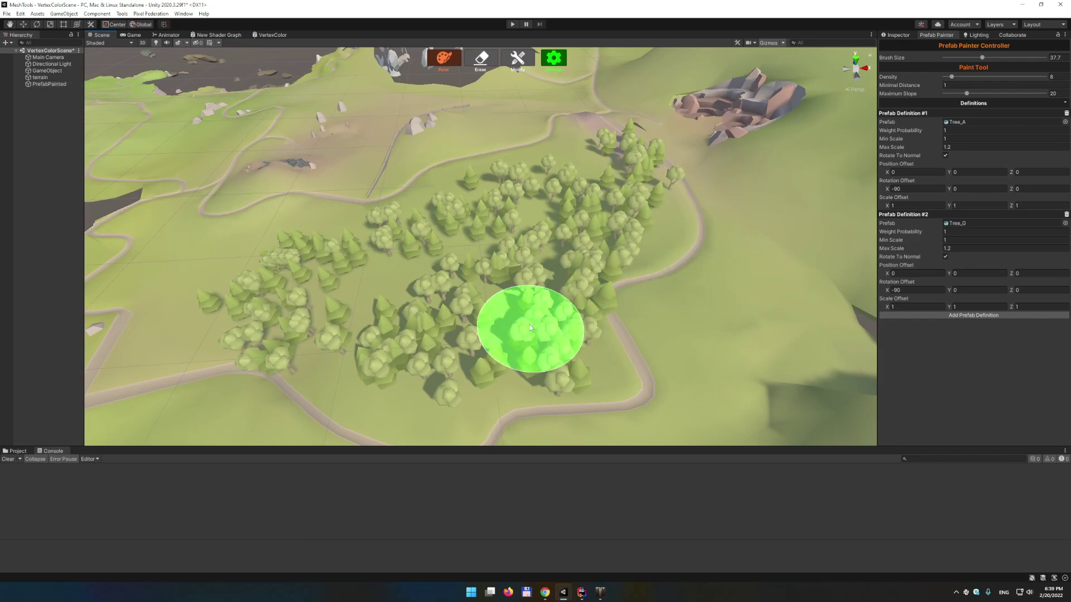
right_drag(515, 323, 562, 304)
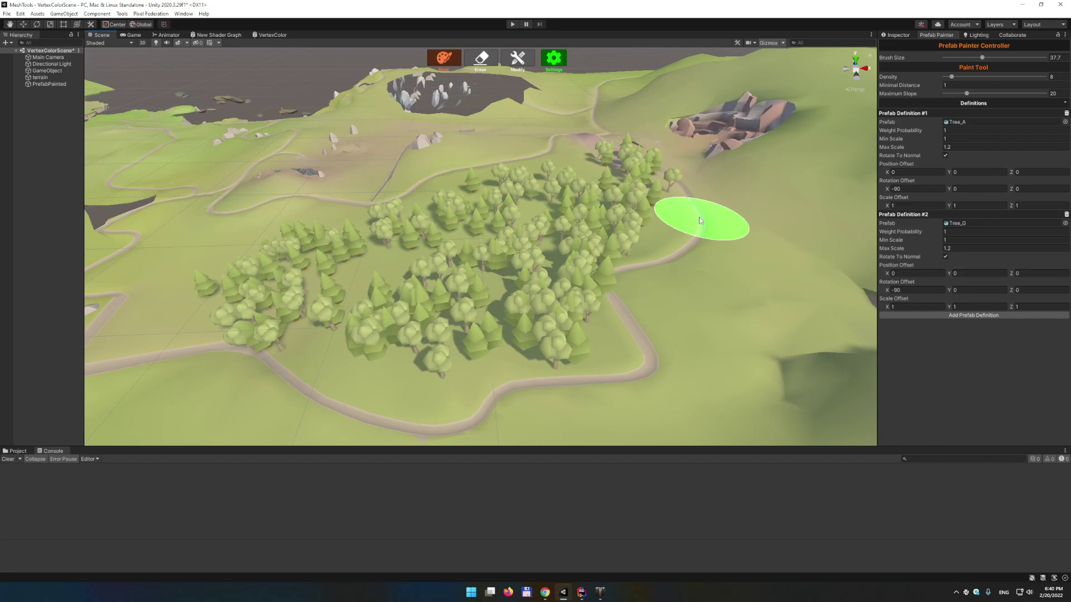
alt+drag(660, 226, 641, 322)
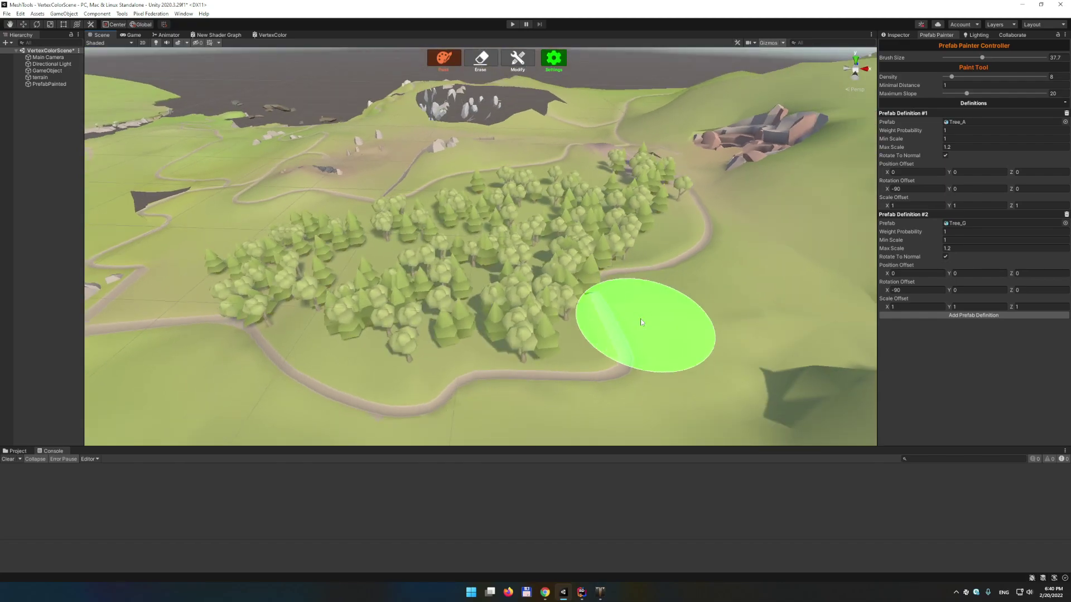
click(56, 84)
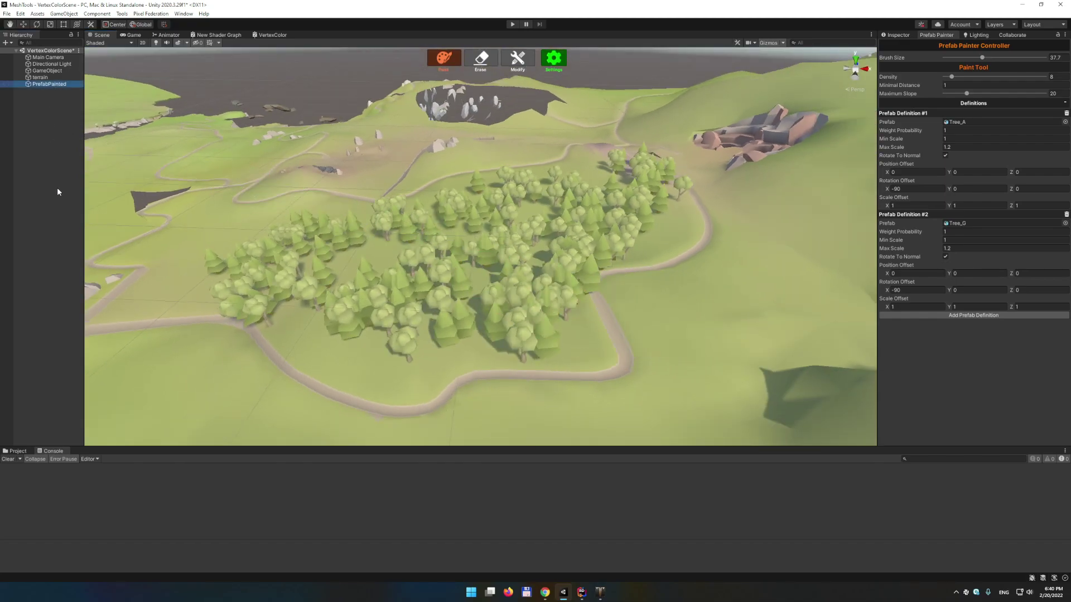
click(896, 35)
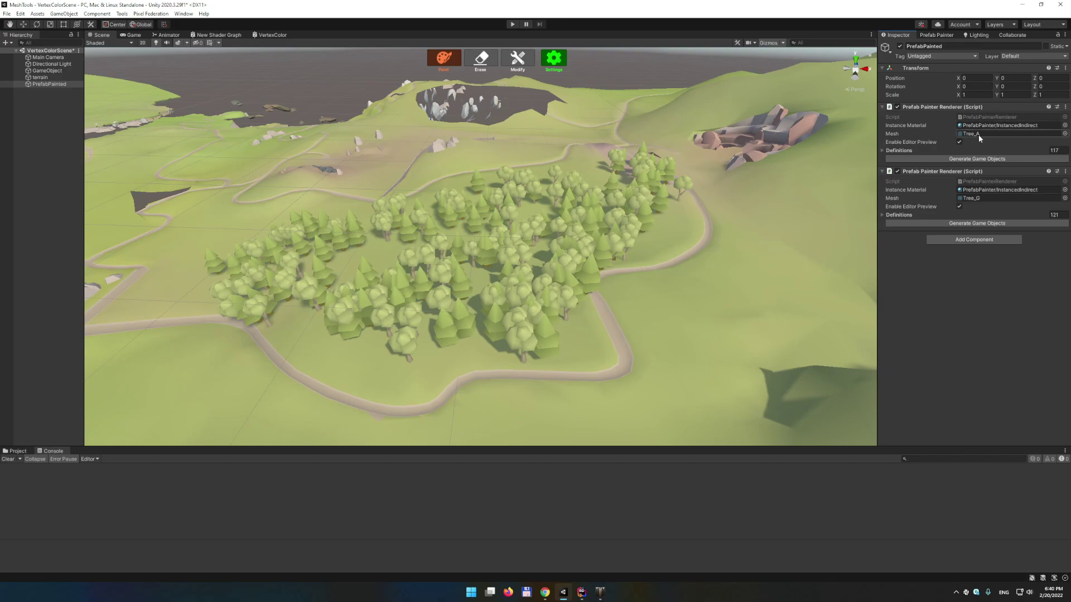
Replace the mesh of the first Prefab Painter Renderer component with Stephenson_3, followed by the Tree_K mesh
click(1066, 136)
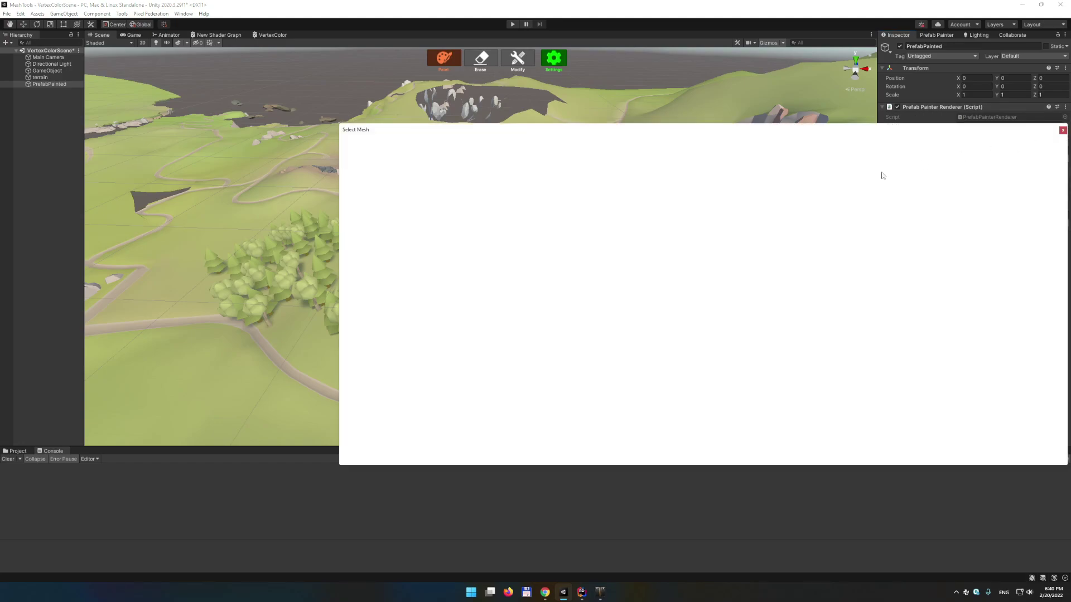
double_click(513, 198)
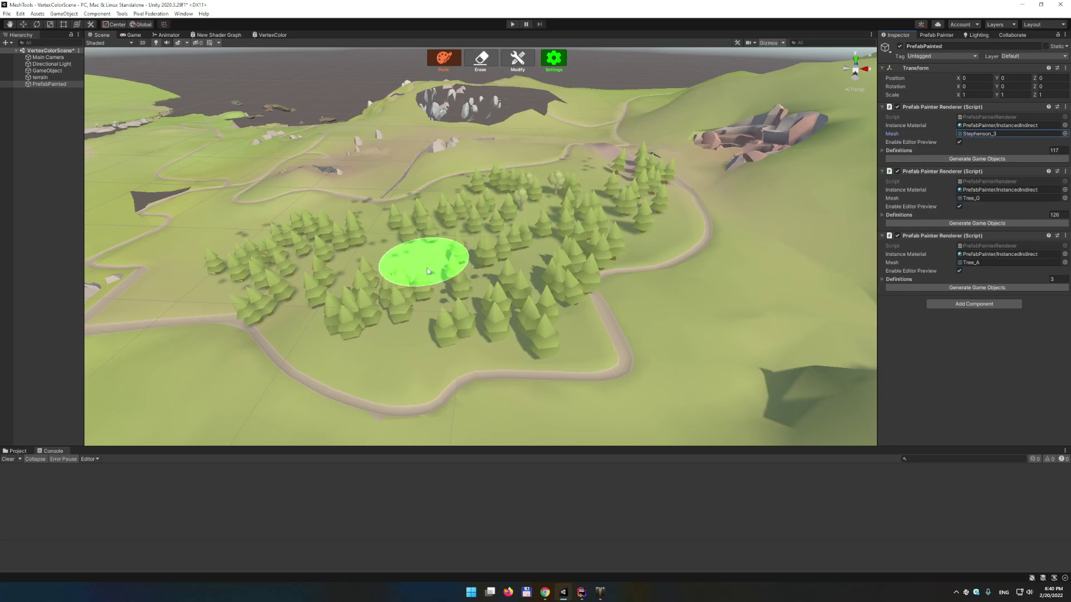
click(1065, 134)
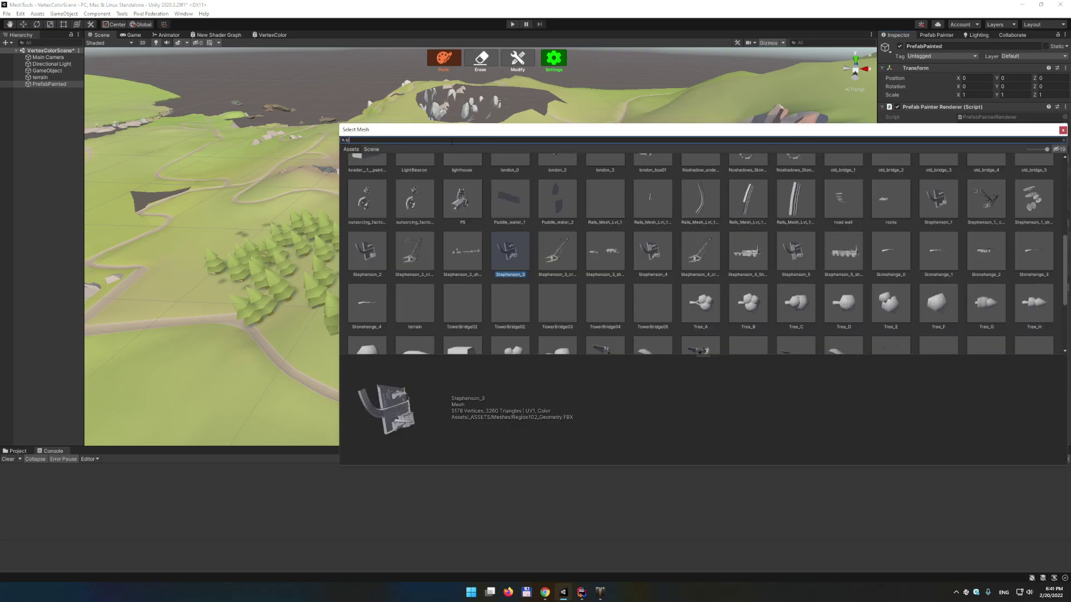
text(tree)
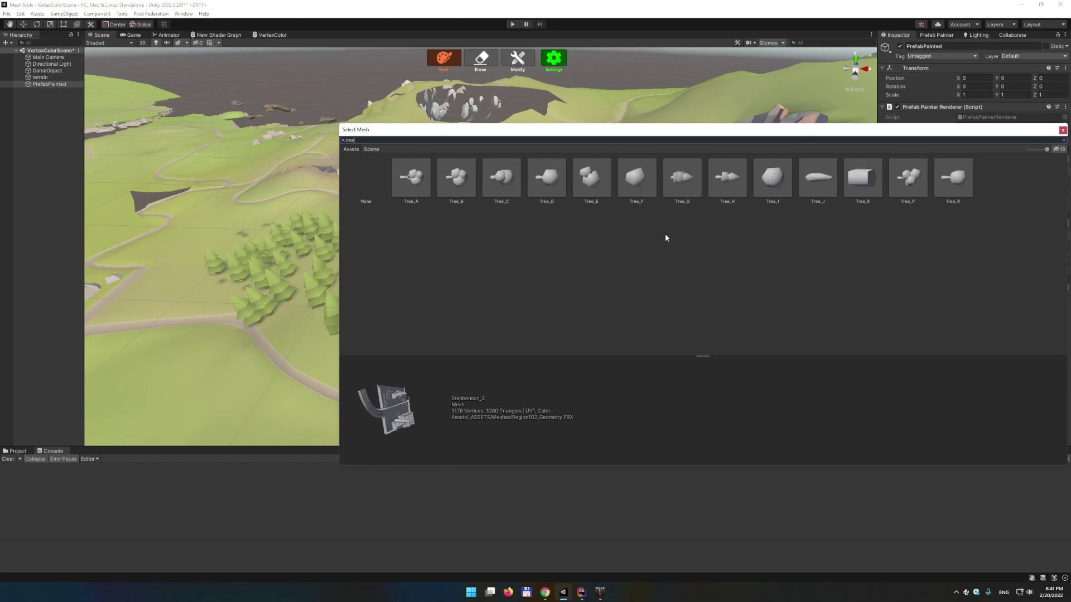
double_click(863, 178)
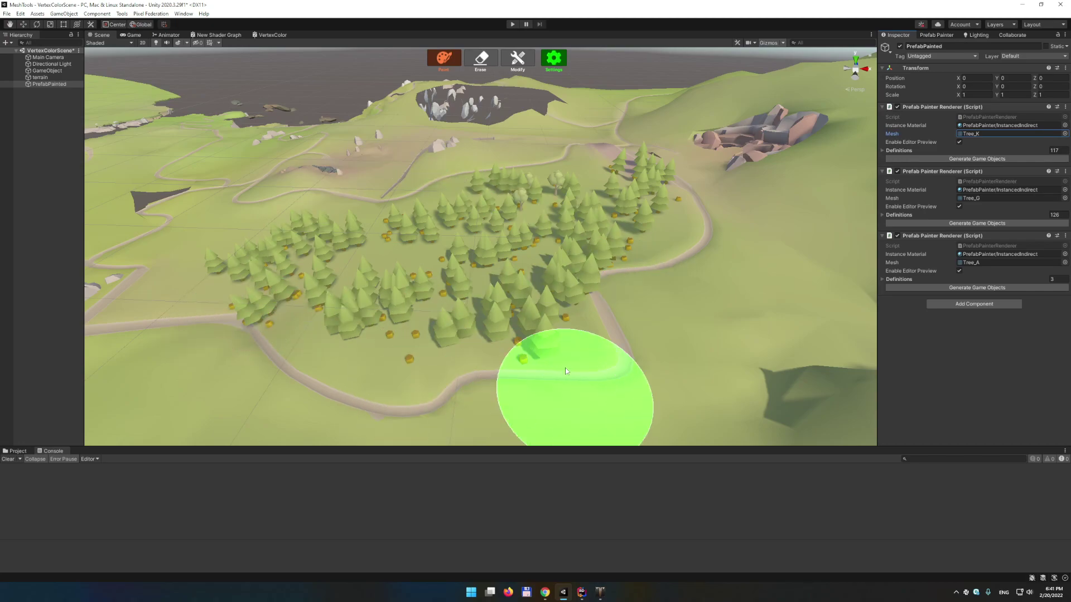
Search the mesh list for "tree" and set the first Prefab Painter Renderer's mesh back to Tree_A
click(1064, 134)
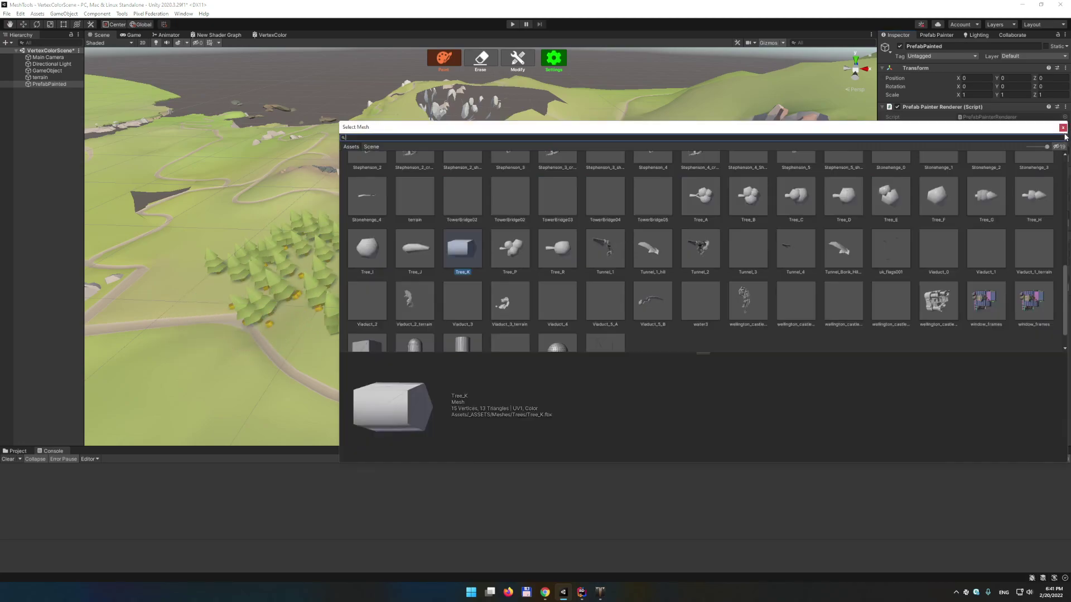
scroll(504, 250, up, 15)
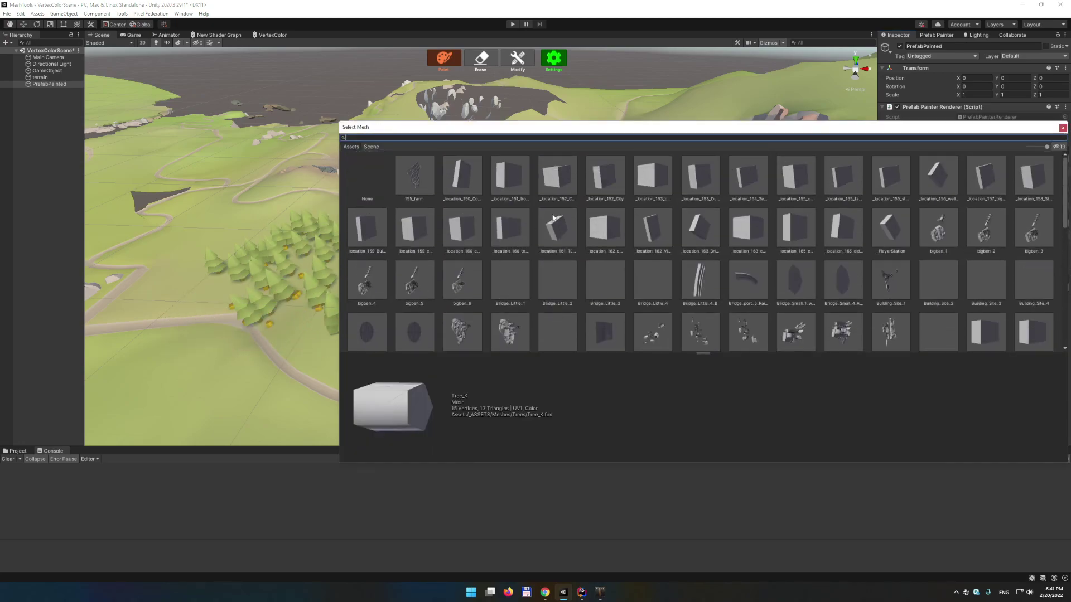
drag(663, 133, 465, 152)
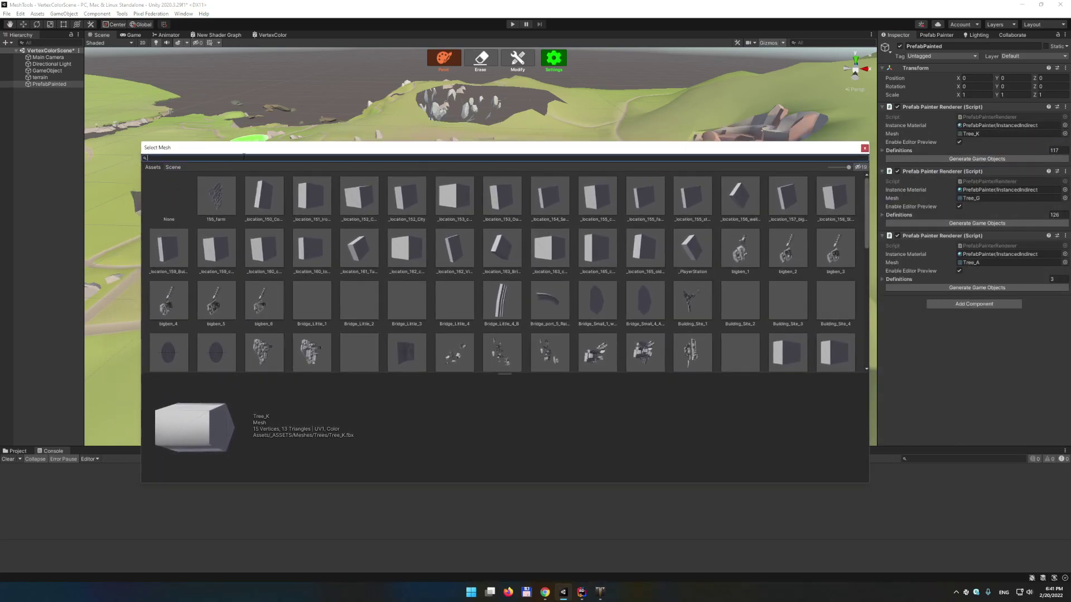
text(tree)
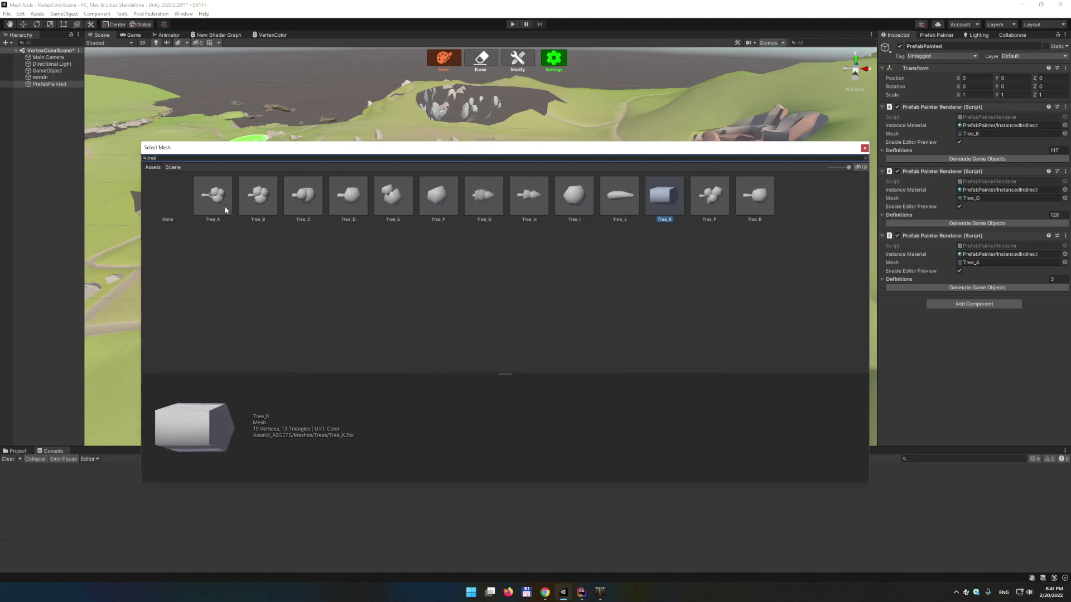
double_click(213, 196)
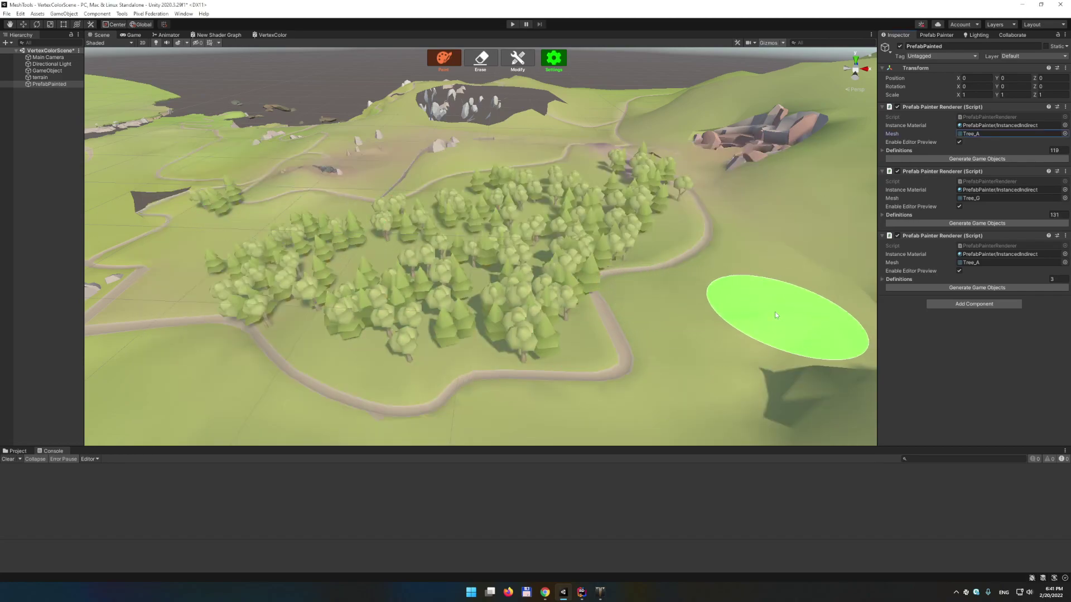
Examine the painted forest and its surrounding path from several viewing angles
alt+drag(359, 273, 456, 269)
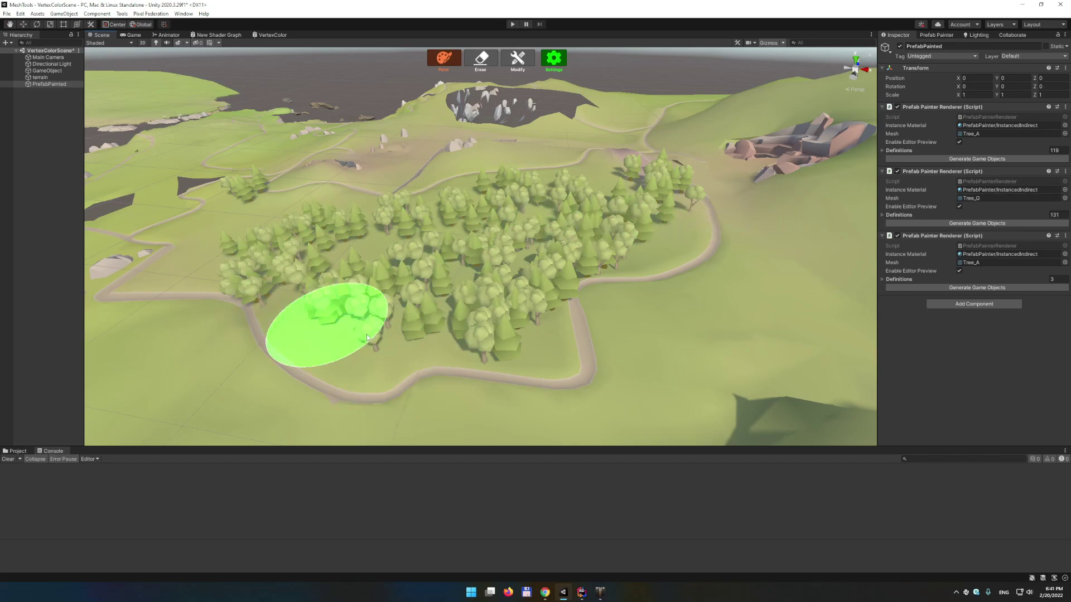
mouse_move(490, 251)
right_down()
mouse_move(555, 259)
mouse_move(593, 238)
right_up()
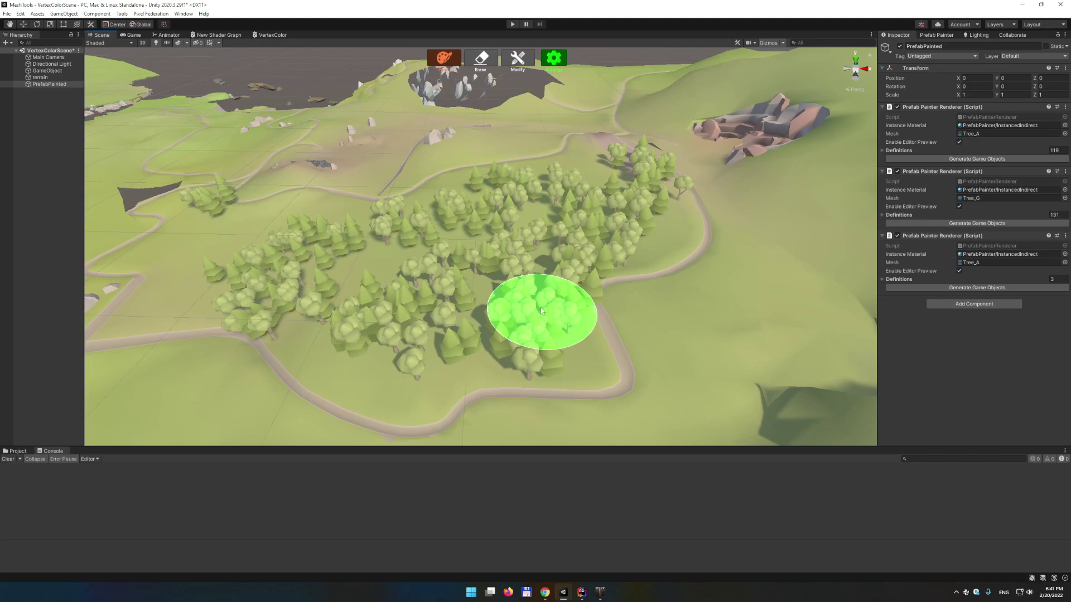
scroll(540, 307, up, 3)
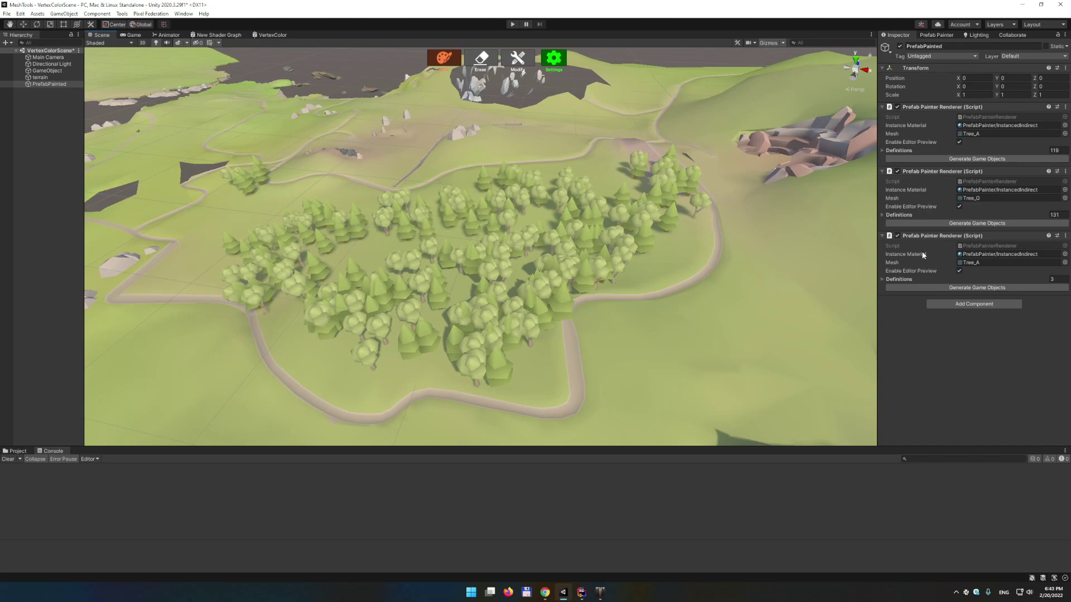
alt+drag(657, 268, 641, 267)
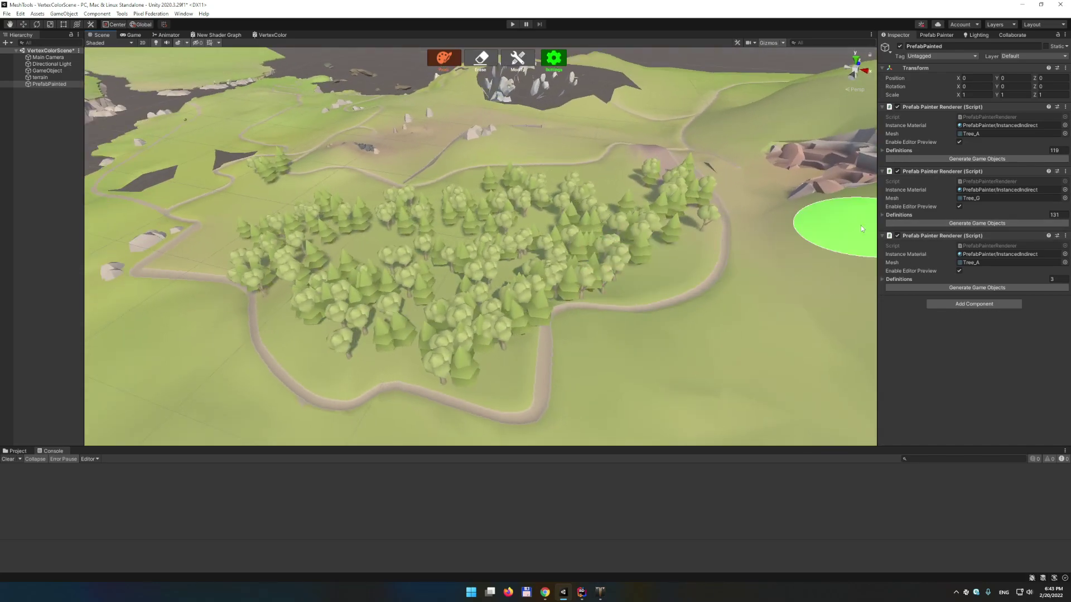
alt+drag(564, 184, 583, 186)
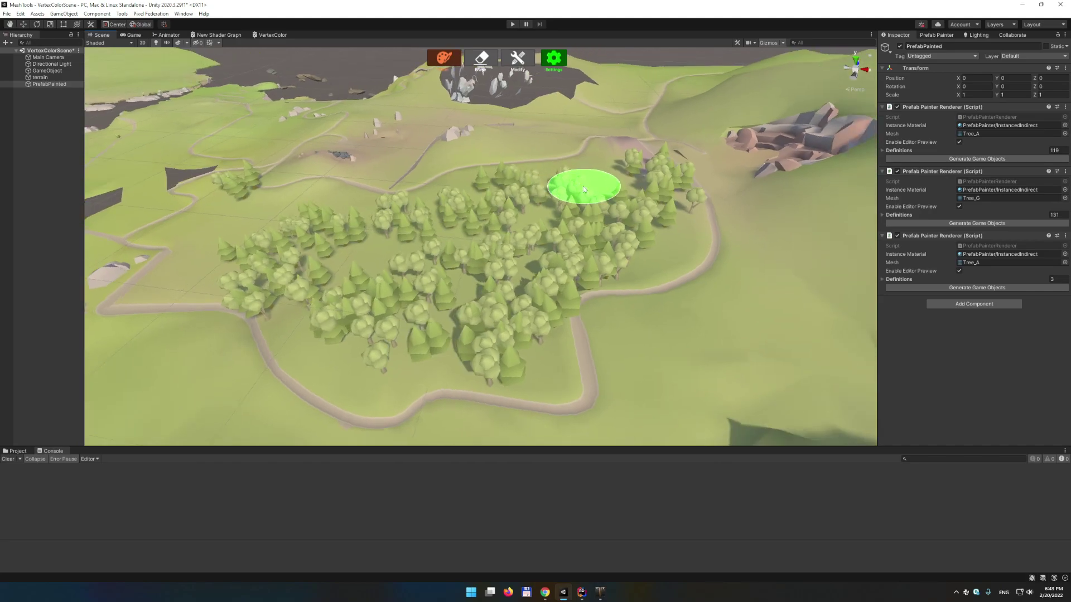
mouse_move(563, 187)
alt+mouse_down()
mouse_move(531, 191)
mouse_move(515, 220)
alt+mouse_up()
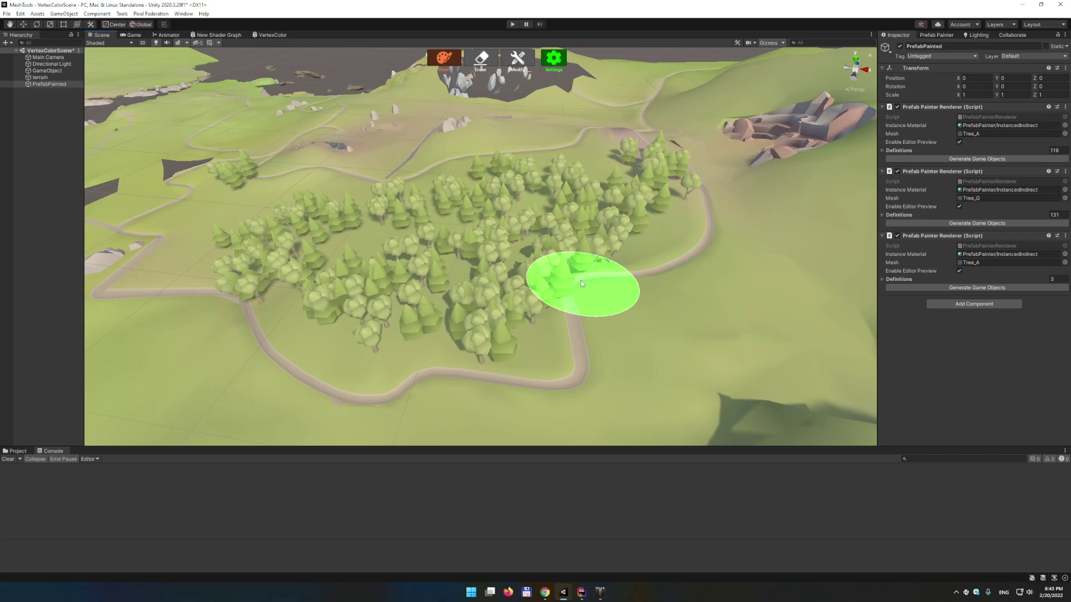
alt+drag(528, 229, 592, 251)
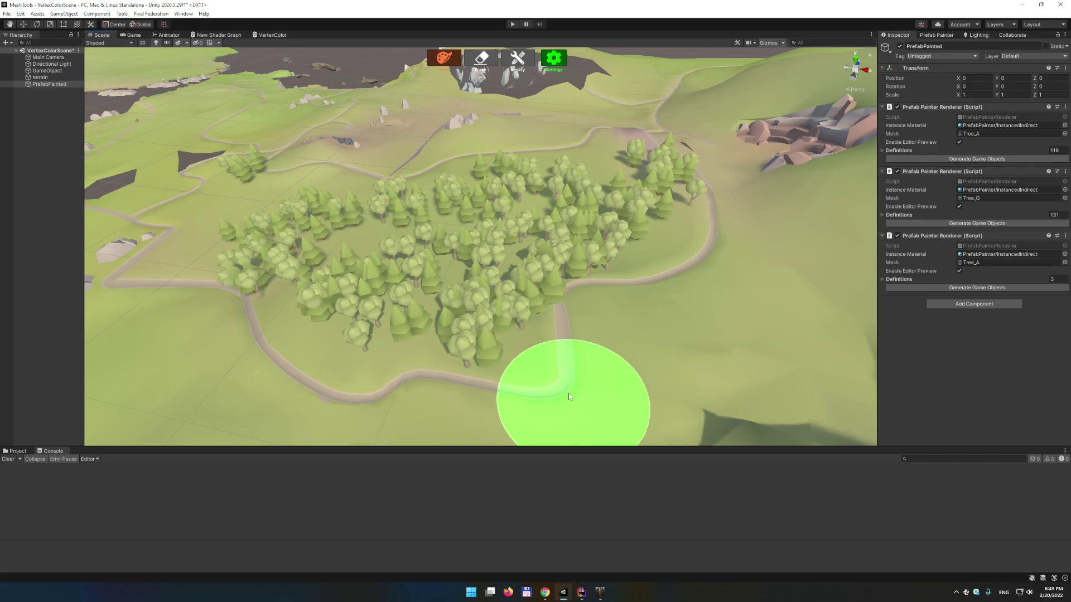
alt+drag(537, 338, 530, 240)
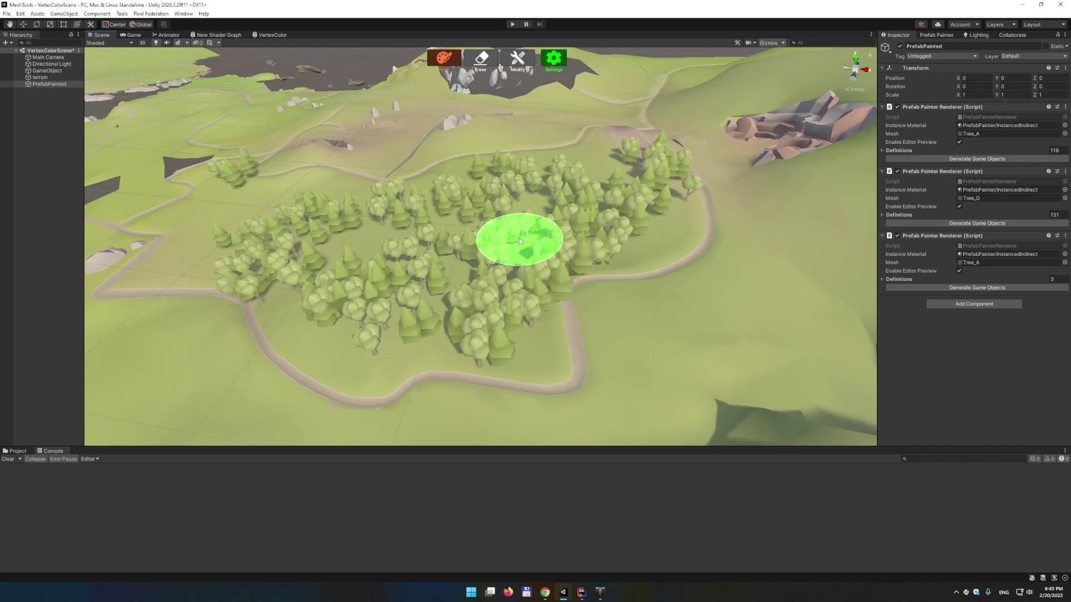
alt+drag(468, 179, 534, 249)
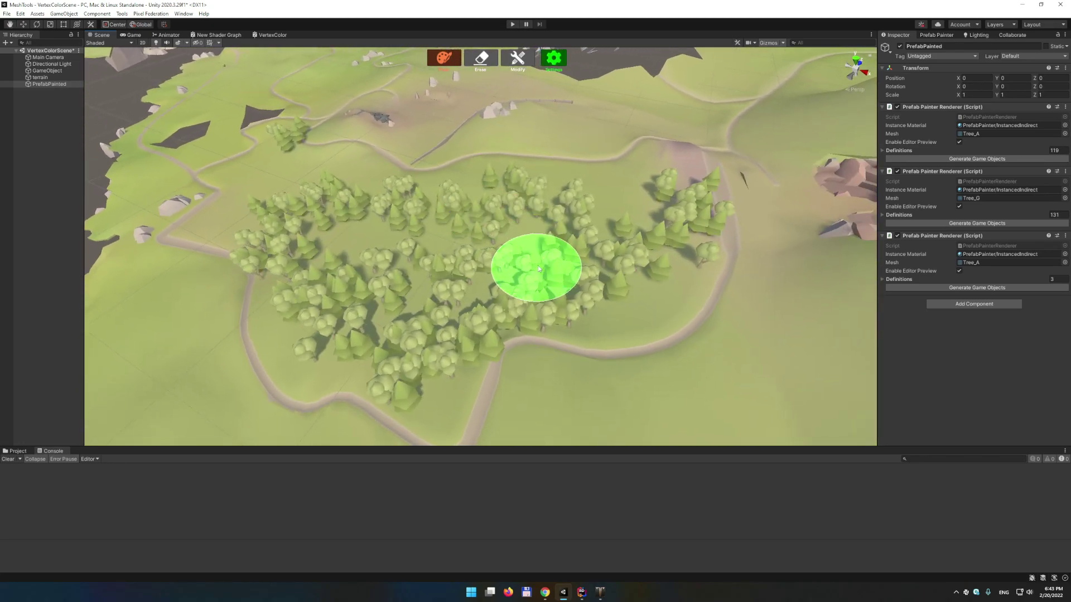
mouse_move(457, 284)
alt+mouse_down()
mouse_move(538, 244)
mouse_move(487, 272)
alt+mouse_up()
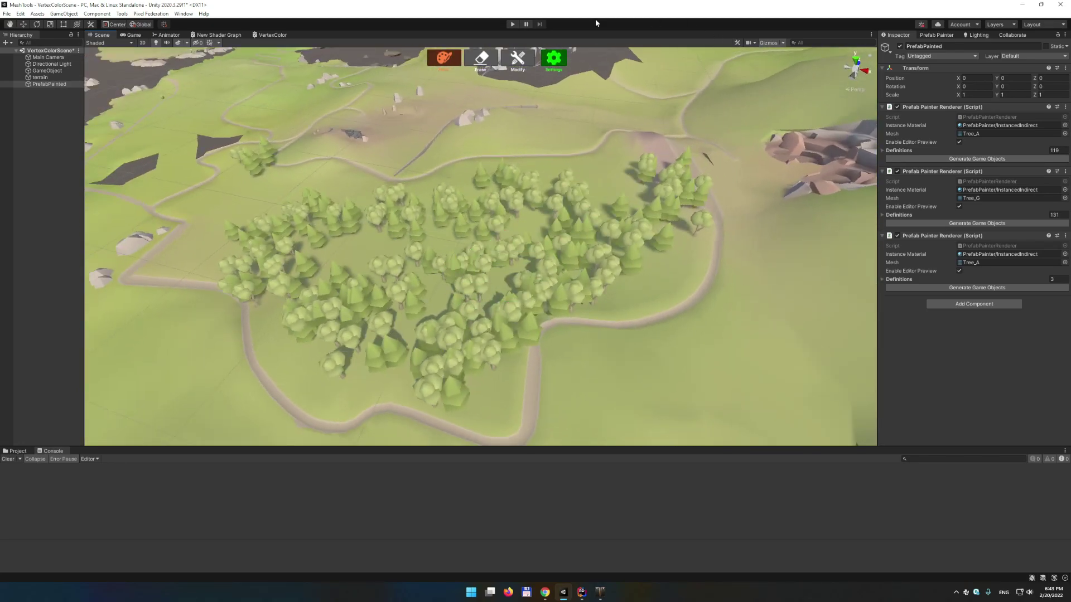
Erase the stray clump of trees outside the path and the trees at the meadow's far right end
click(487, 63)
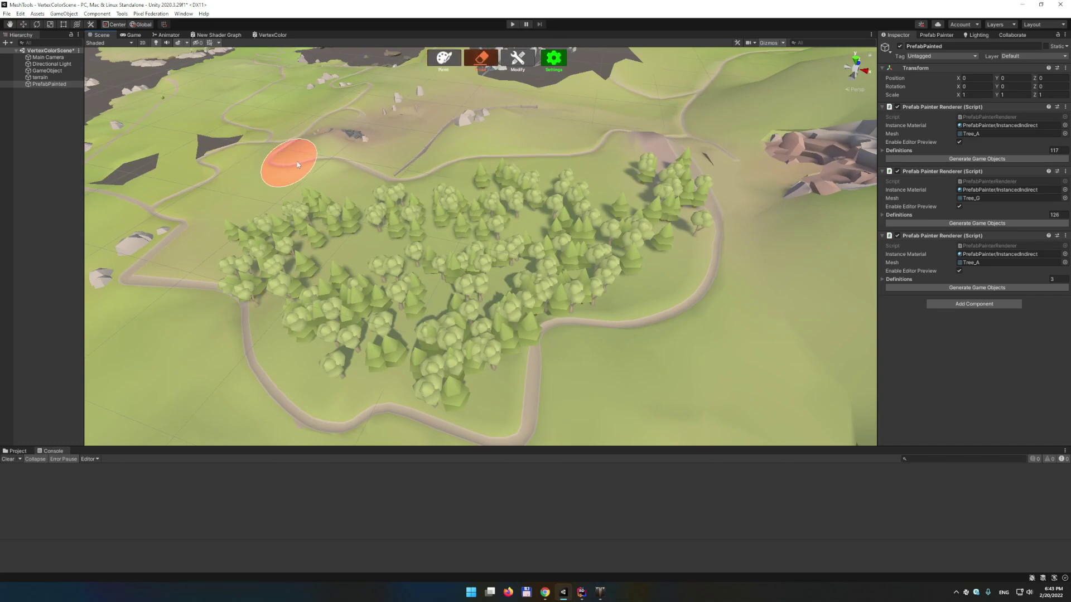
mouse_move(707, 168)
mouse_down()
mouse_move(675, 158)
mouse_move(684, 184)
mouse_move(670, 189)
mouse_up()
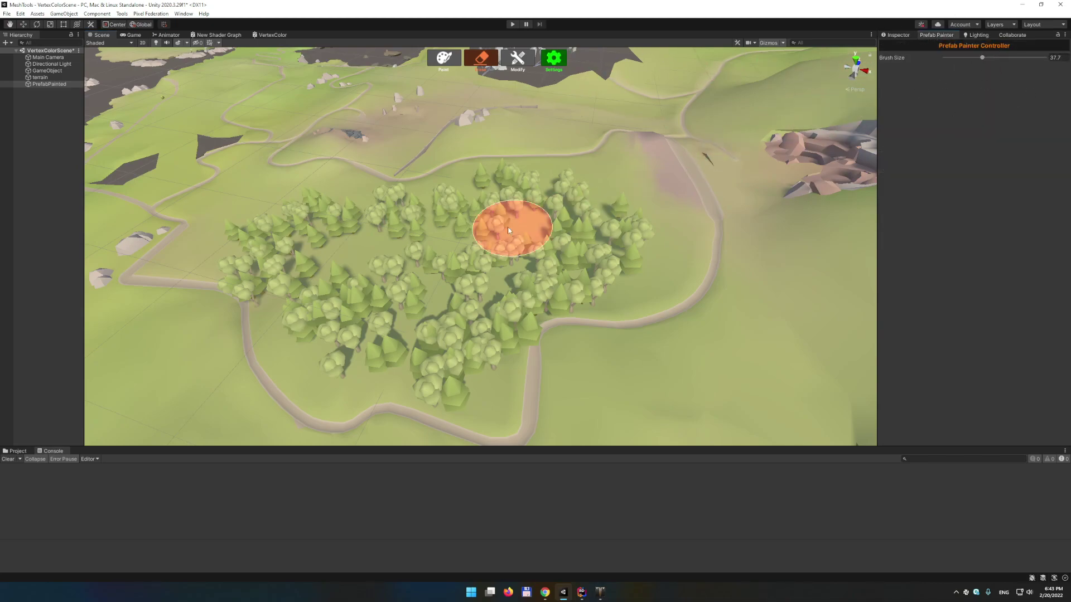
Move groups of trees from the forest's right side into the cleared ground near the path with the Modify tool
click(518, 58)
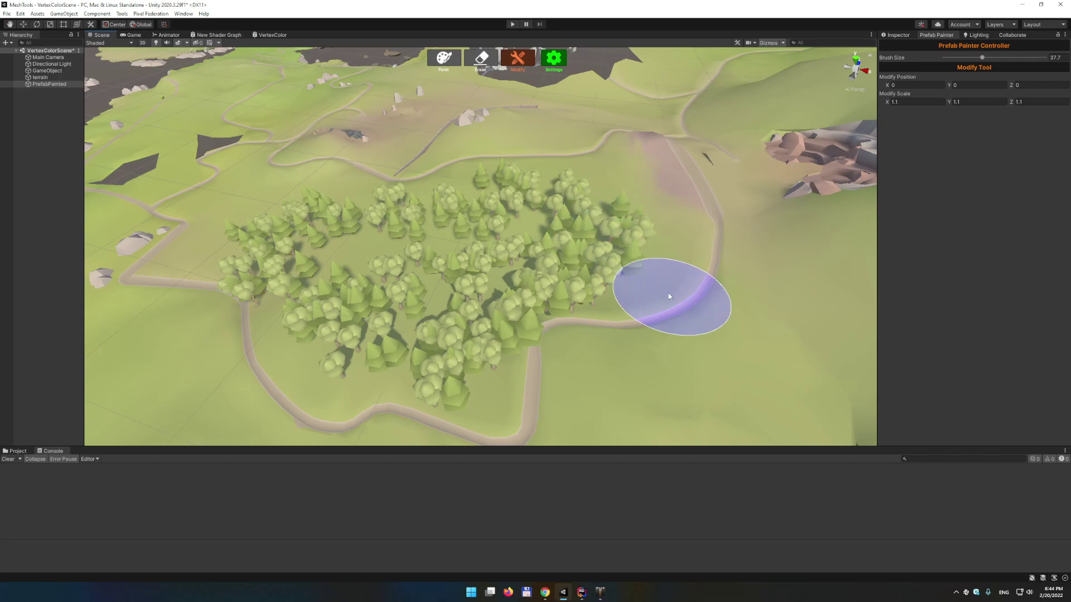
mouse_move(613, 266)
mouse_down()
mouse_move(640, 215)
mouse_move(646, 173)
mouse_up()
mouse_move(554, 205)
mouse_down()
mouse_move(657, 239)
mouse_move(634, 251)
mouse_up()
drag(541, 182, 567, 178)
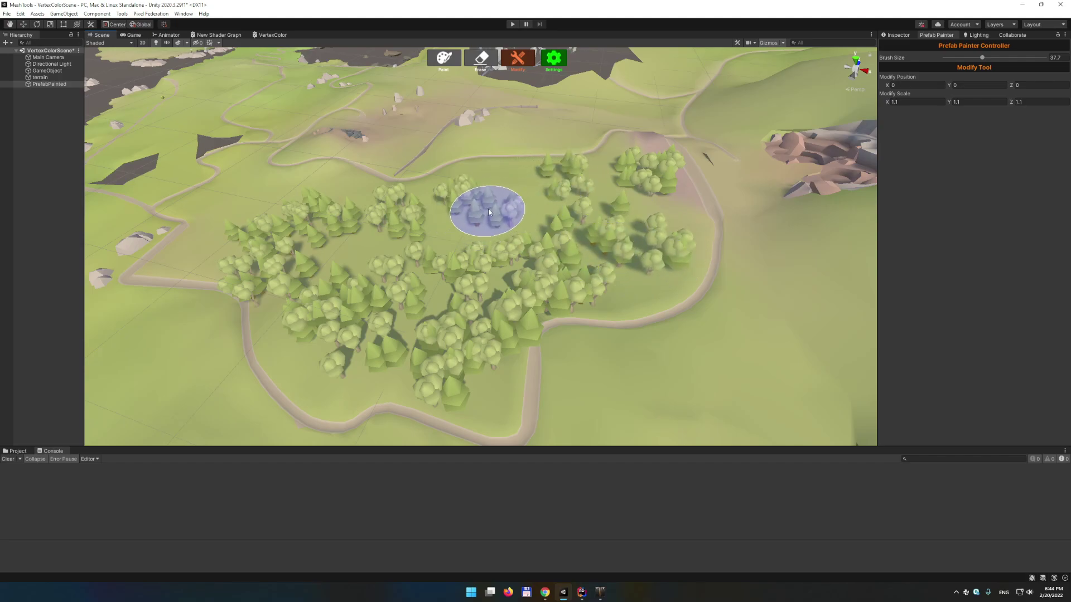
drag(517, 211, 508, 181)
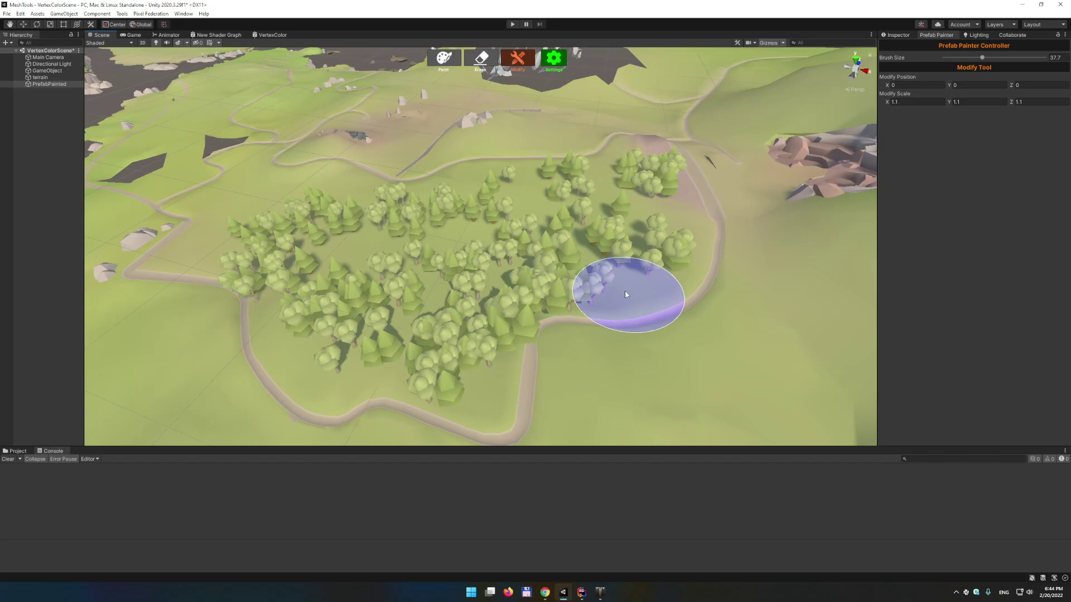
Rotate and scale several groups of trees in the middle and left part of the forest with the Modify tool
middle_drag(545, 202, 536, 240)
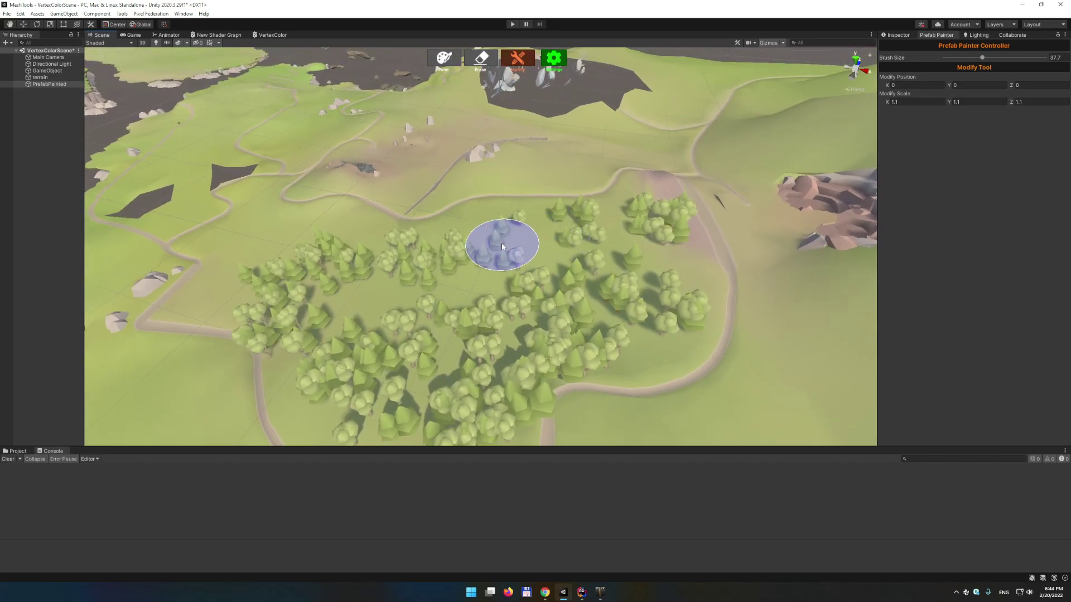
mouse_move(505, 248)
mouse_down()
mouse_move(531, 244)
mouse_move(501, 250)
mouse_up()
drag(447, 302, 453, 313)
drag(343, 265, 348, 272)
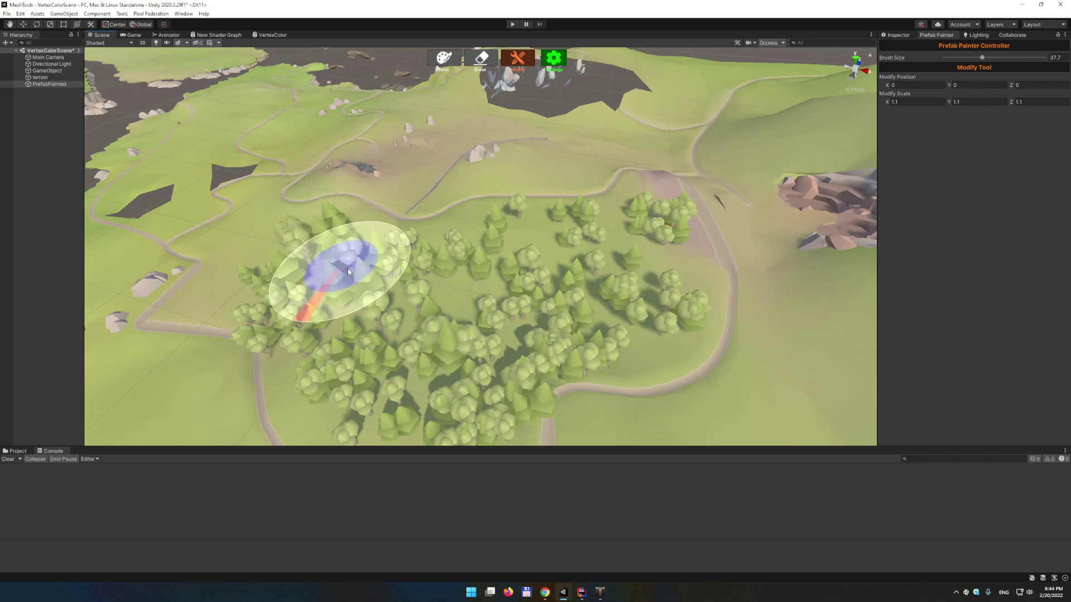
drag(354, 266, 584, 318)
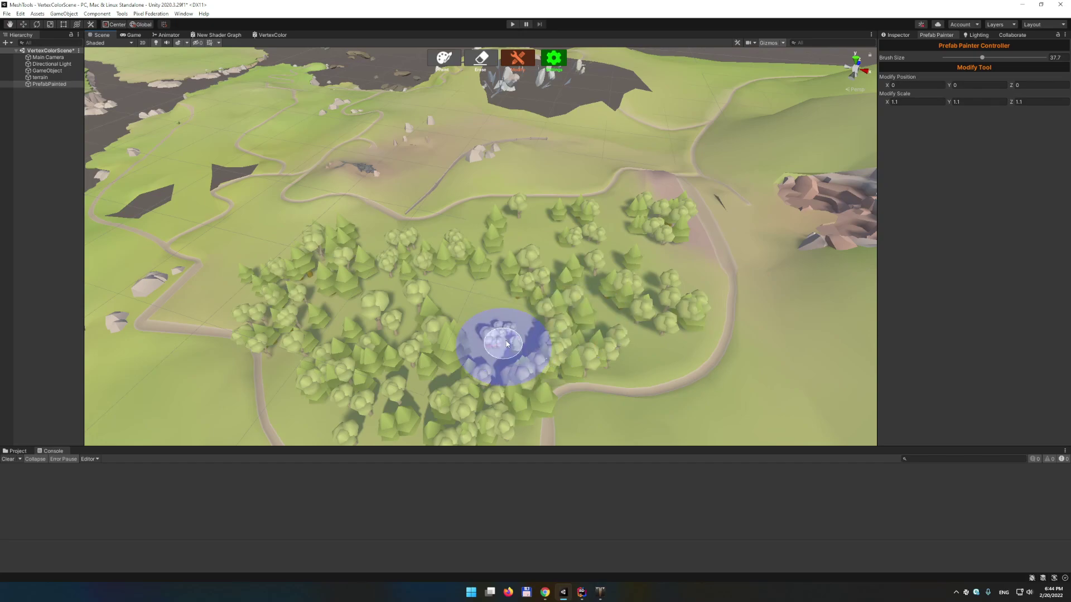
drag(507, 344, 490, 287)
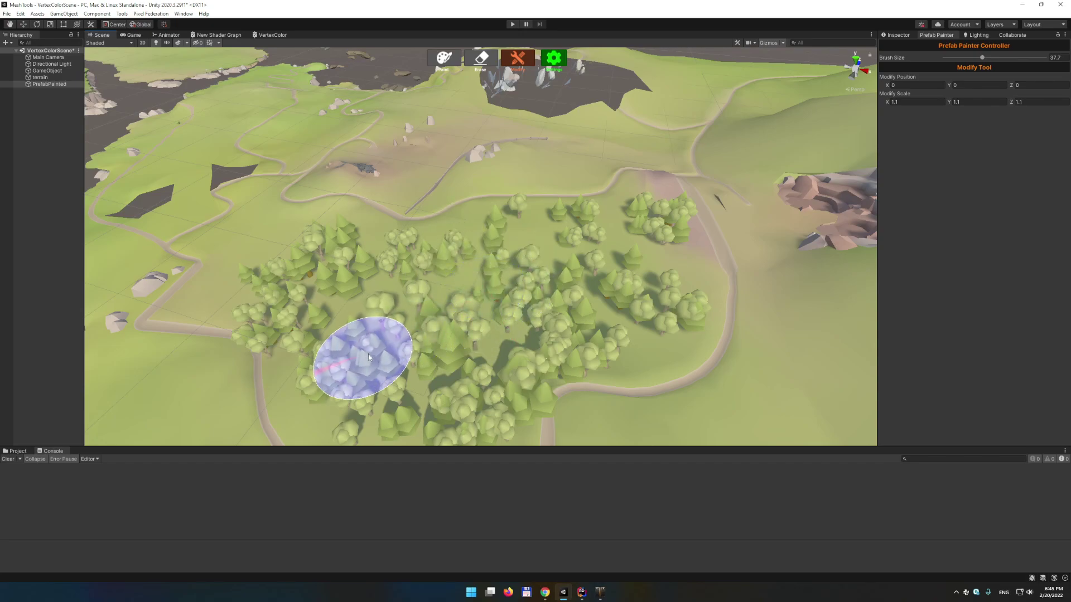
drag(368, 353, 367, 353)
drag(345, 292, 329, 282)
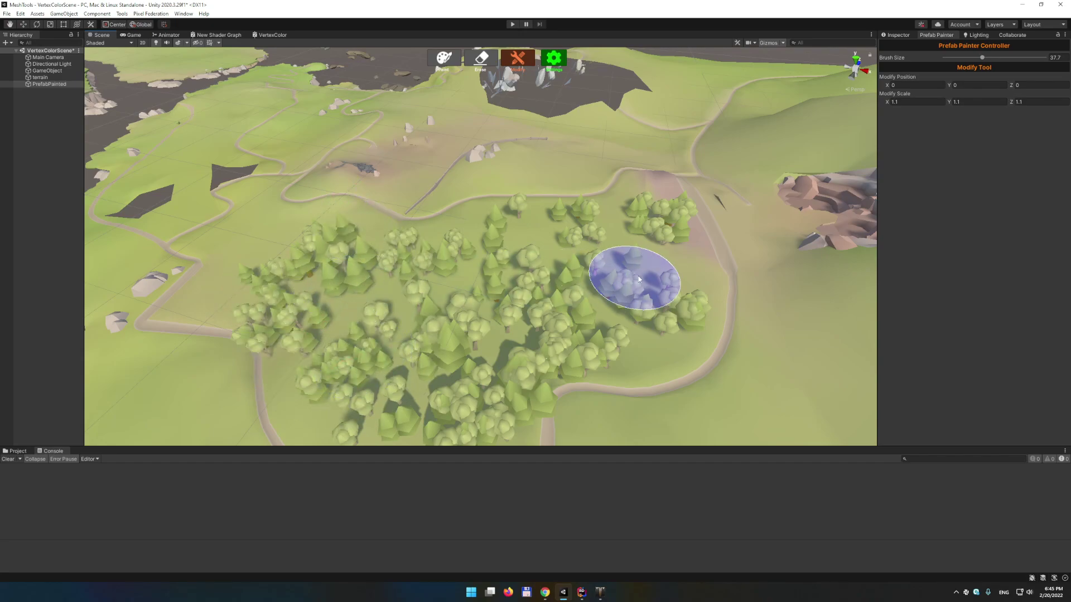
Paint more of both tree prefabs on the open grass beside the forest, extending it toward the holes in the terrain
click(444, 57)
mouse_move(535, 239)
middle_down()
mouse_move(478, 220)
mouse_move(480, 162)
mouse_move(502, 222)
middle_up()
mouse_move(327, 232)
alt+mouse_down()
mouse_move(502, 263)
mouse_move(490, 253)
mouse_move(392, 277)
alt+mouse_up()
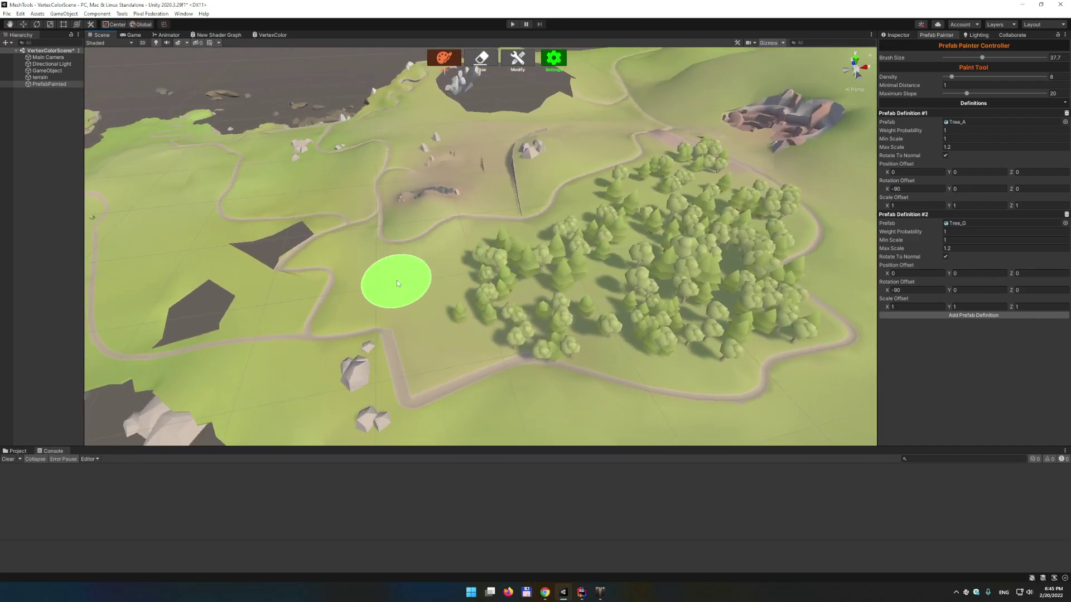
mouse_move(397, 280)
mouse_down()
mouse_move(435, 282)
mouse_move(415, 284)
mouse_move(424, 302)
mouse_move(403, 304)
mouse_move(434, 300)
mouse_up()
drag(451, 254, 449, 253)
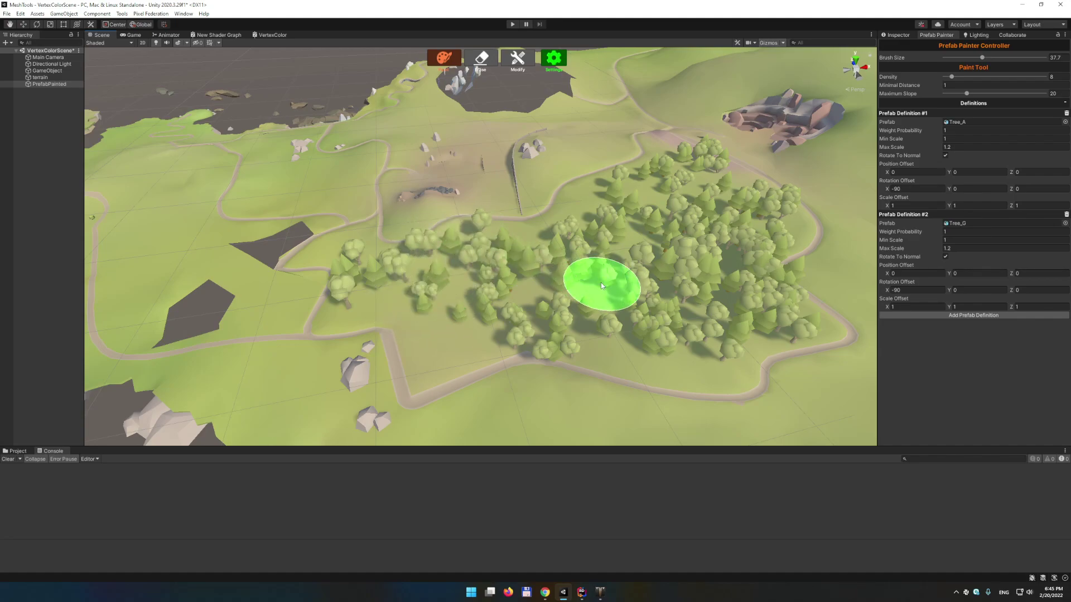
drag(584, 212, 541, 215)
Fill the bare grass inside the sharp path corner with more painted trees
right_drag(681, 306, 466, 327)
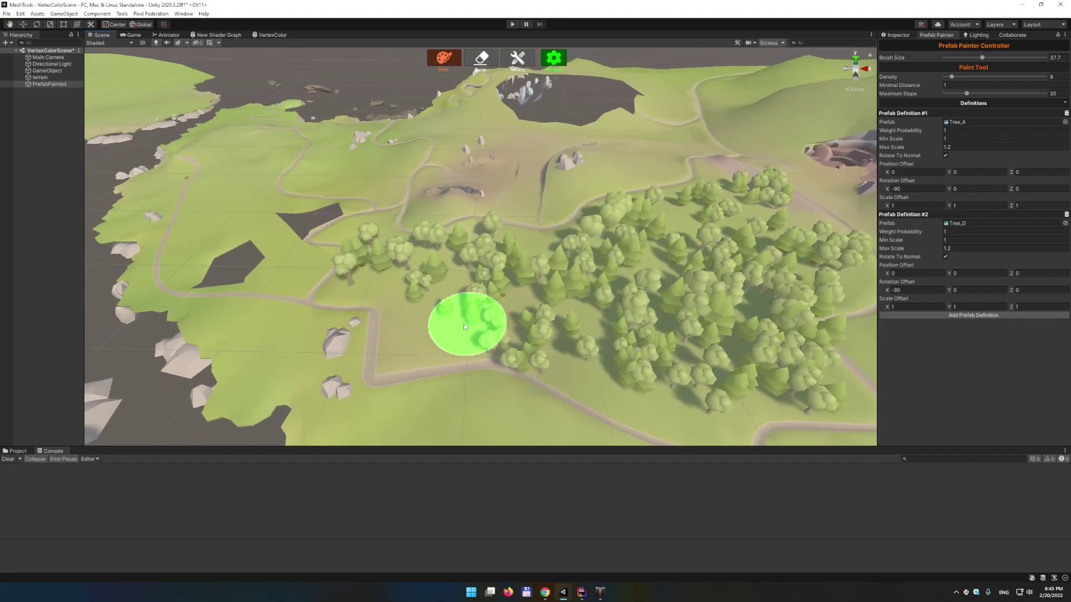
click(432, 330)
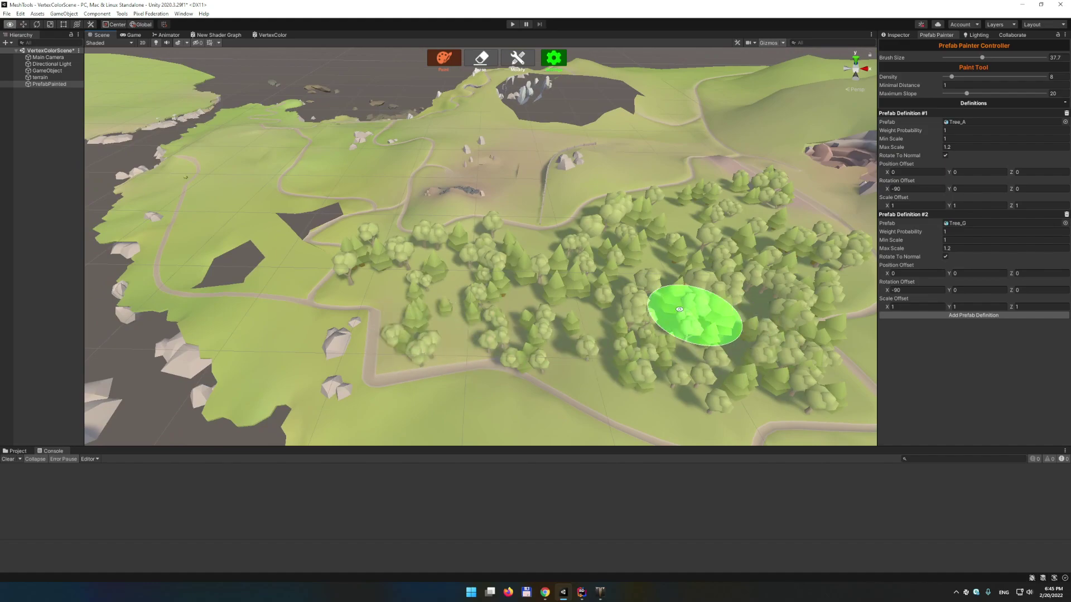
mouse_move(692, 296)
right_down()
mouse_move(590, 292)
mouse_move(547, 342)
mouse_move(658, 279)
right_up()
right_drag(482, 269, 573, 280)
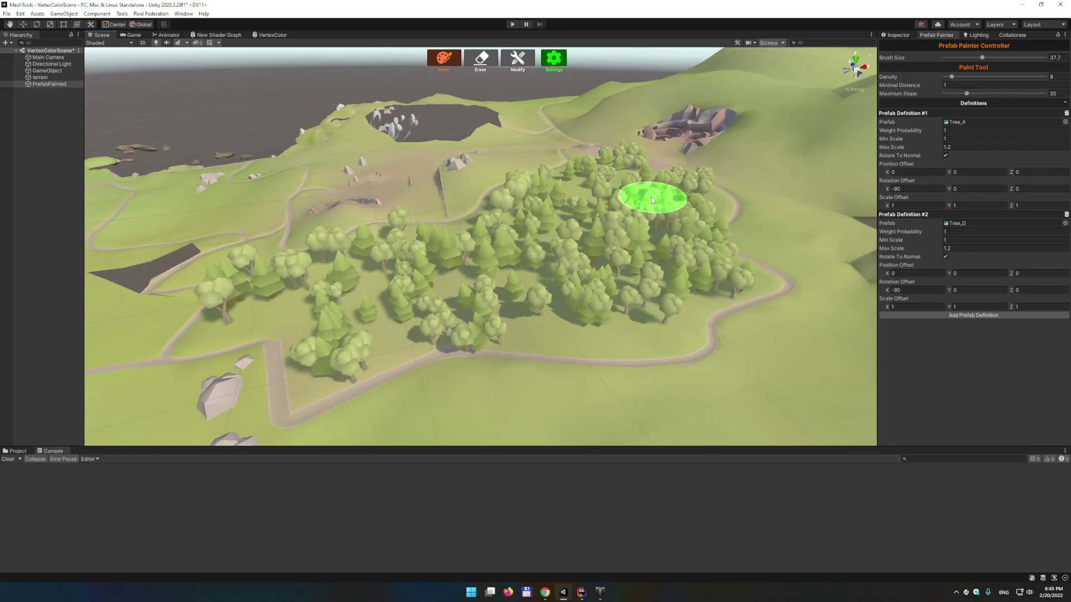
Generate game objects from the first Prefab Painter Renderer on PrefabPainted, which uses the Tree_A mesh
right_drag(574, 243, 538, 276)
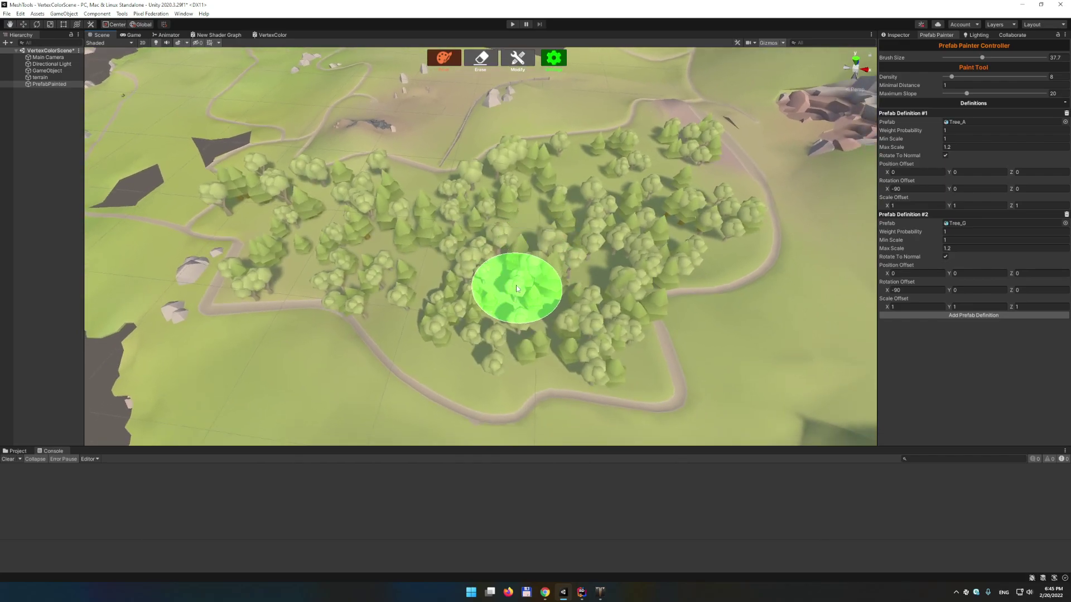
click(45, 84)
click(898, 35)
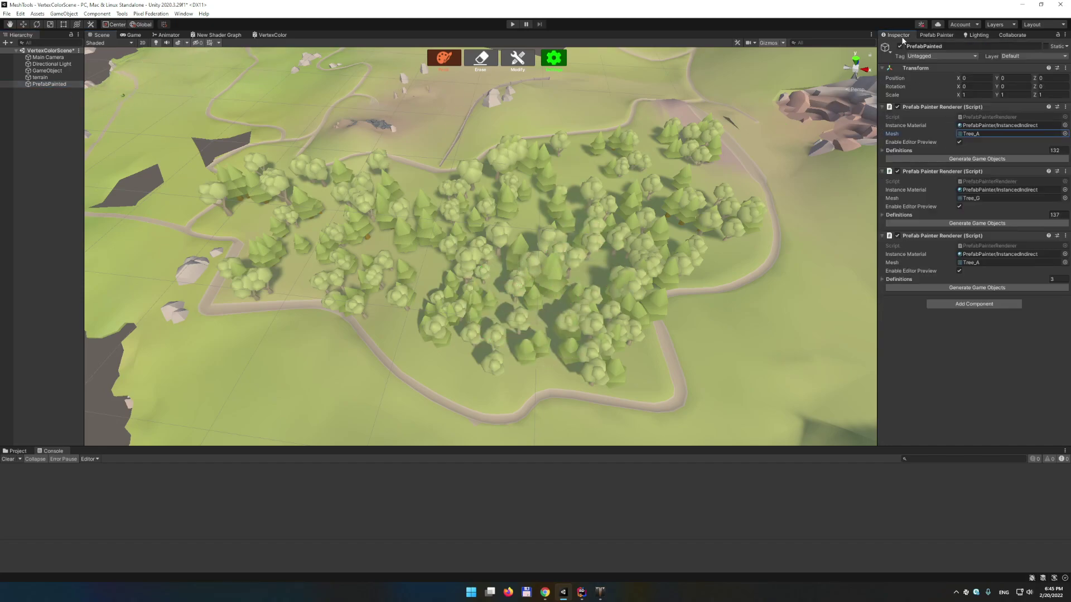
alt+drag(443, 215, 468, 186)
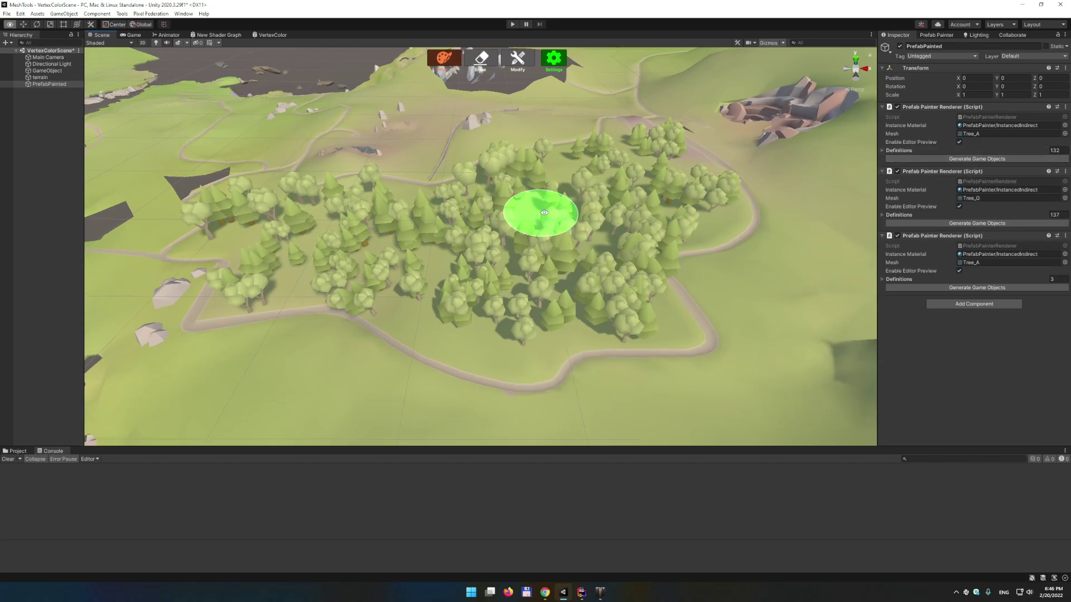
mouse_move(537, 211)
right_down()
mouse_move(640, 196)
mouse_move(545, 210)
right_up()
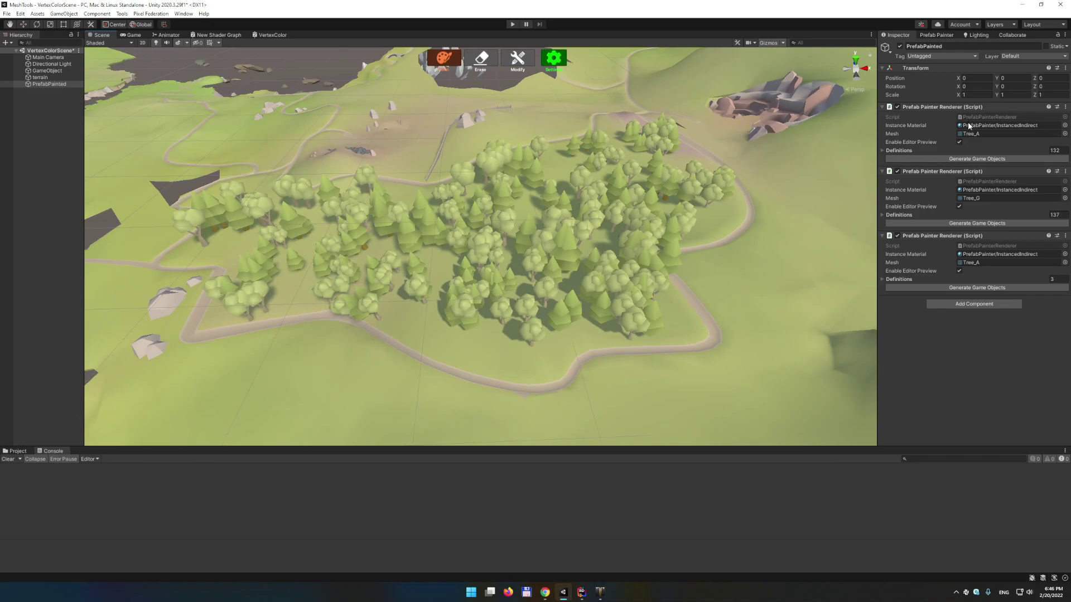
click(968, 160)
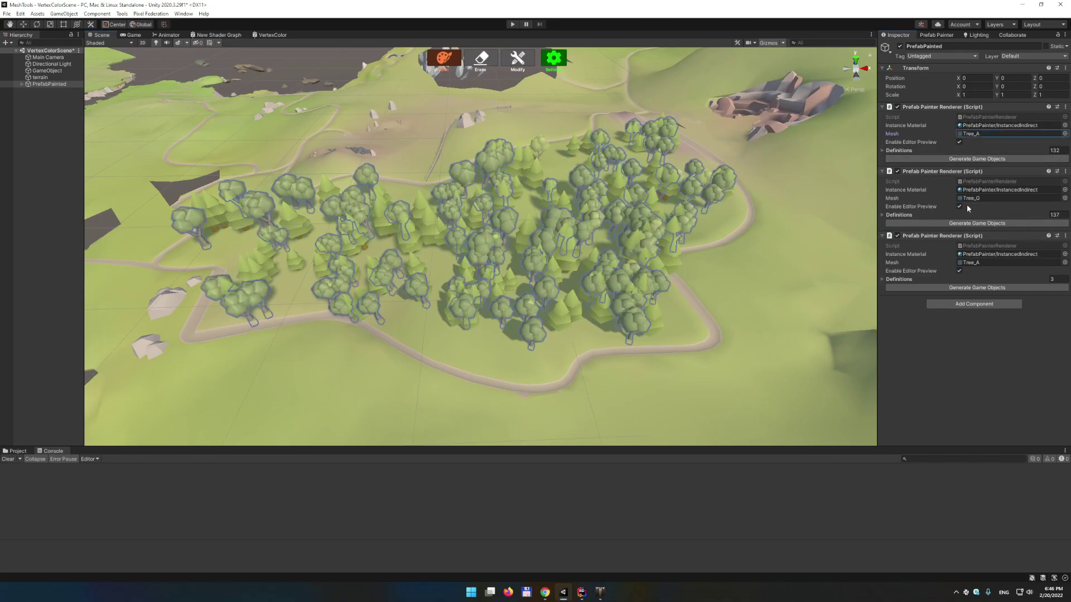
Disable the first two Prefab Painter Renderers and generate game objects from the second one
click(897, 171)
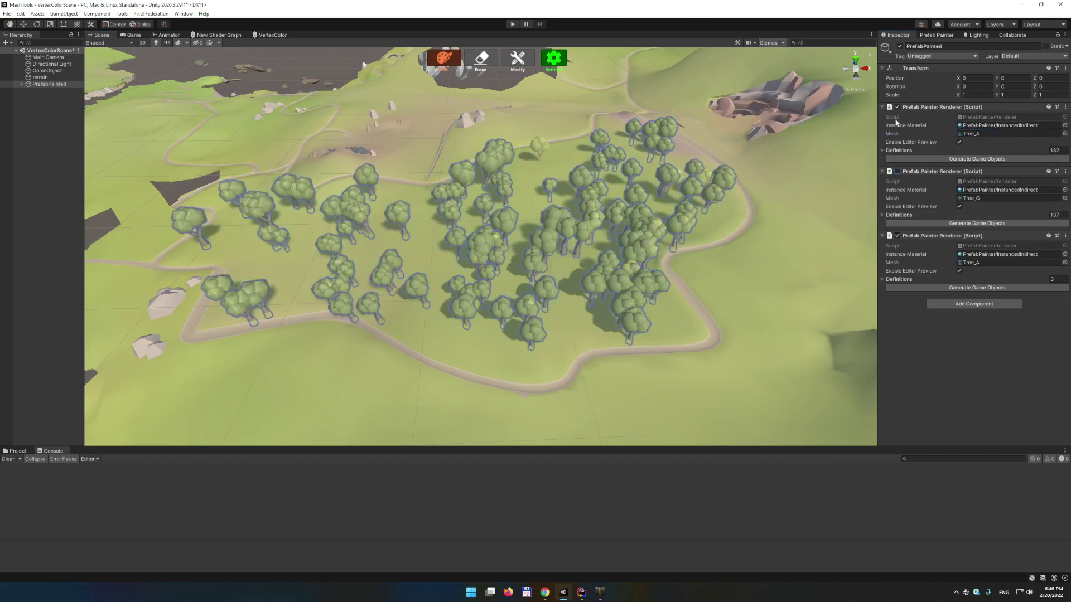
click(897, 106)
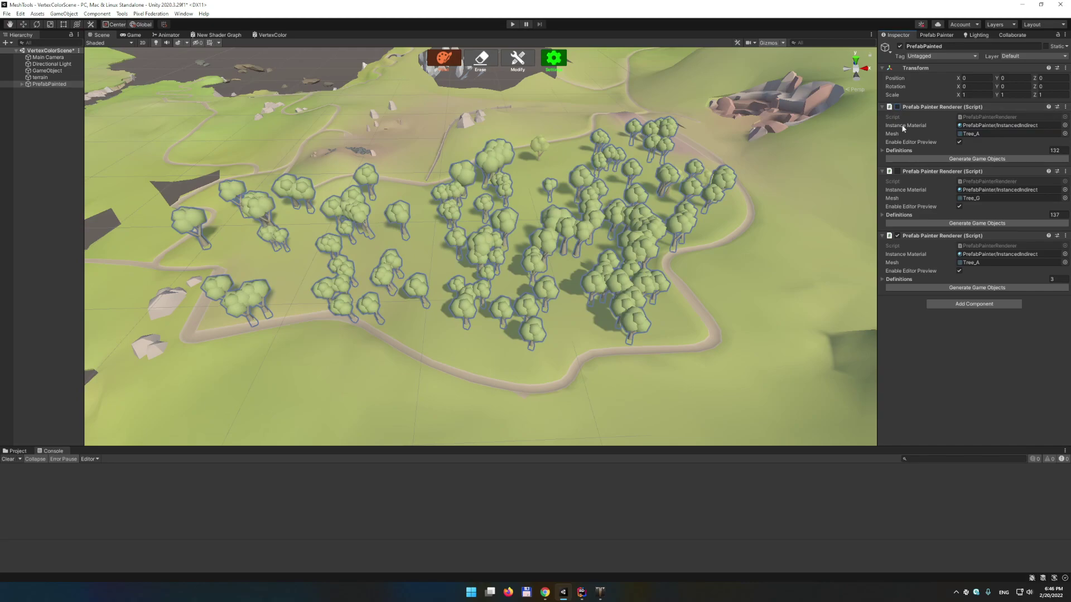
click(972, 223)
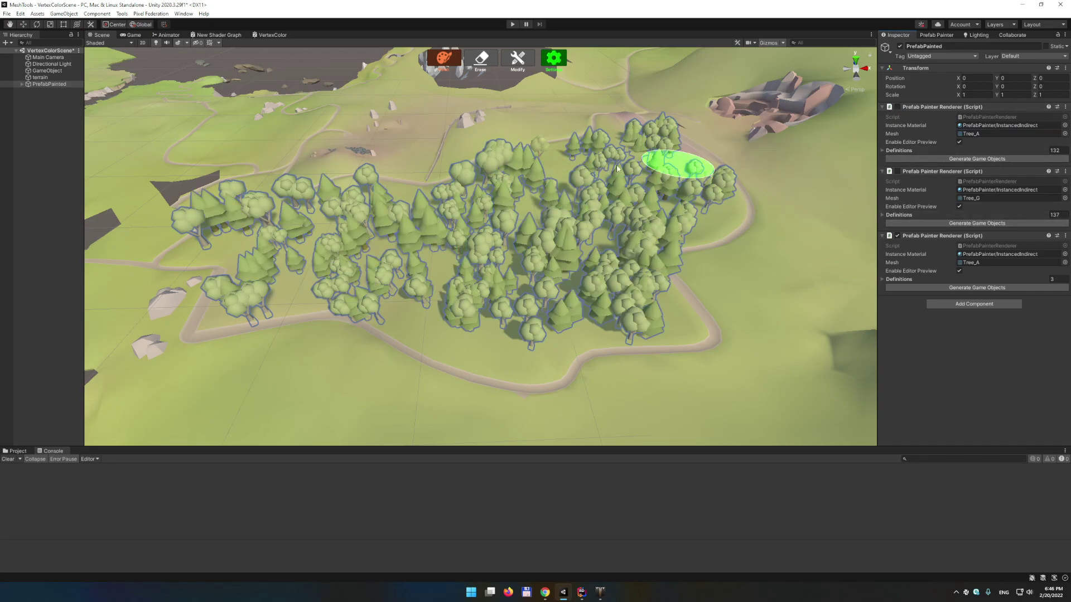
Expand PrefabPainted in the hierarchy and look through the generated tree groups and their child objects
click(22, 84)
click(45, 90)
click(44, 98)
click(28, 91)
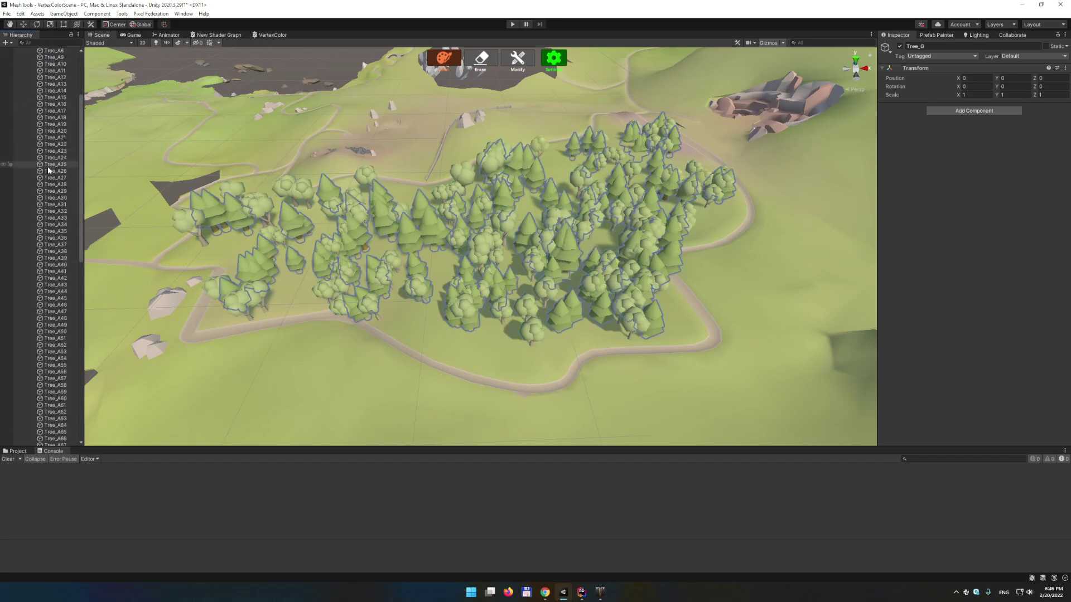
click(28, 91)
click(27, 96)
click(28, 96)
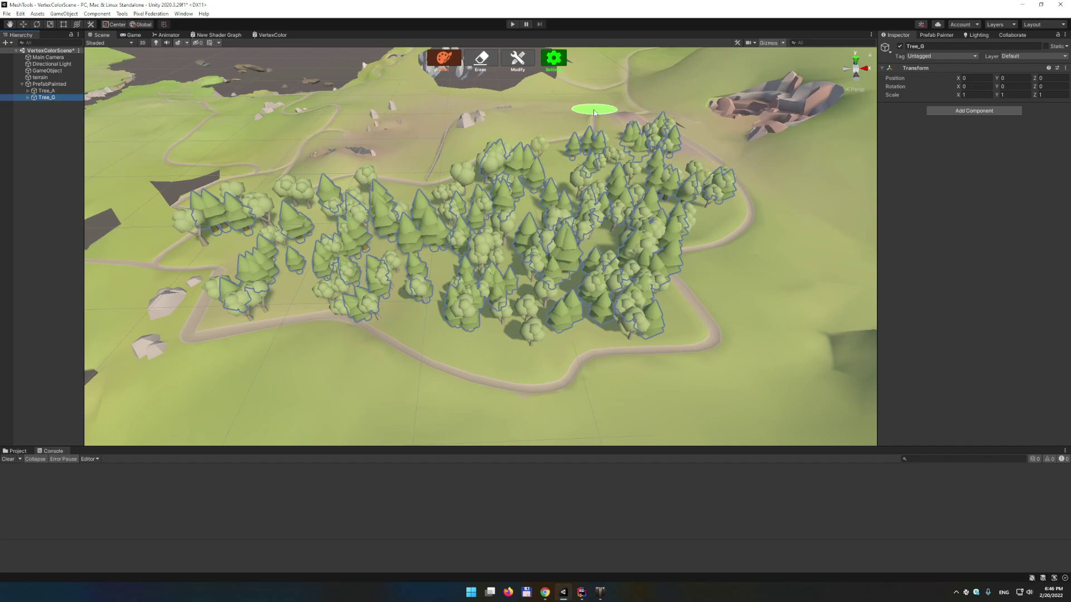
Reselect PrefabPainted and turn off the Paint tool
click(49, 84)
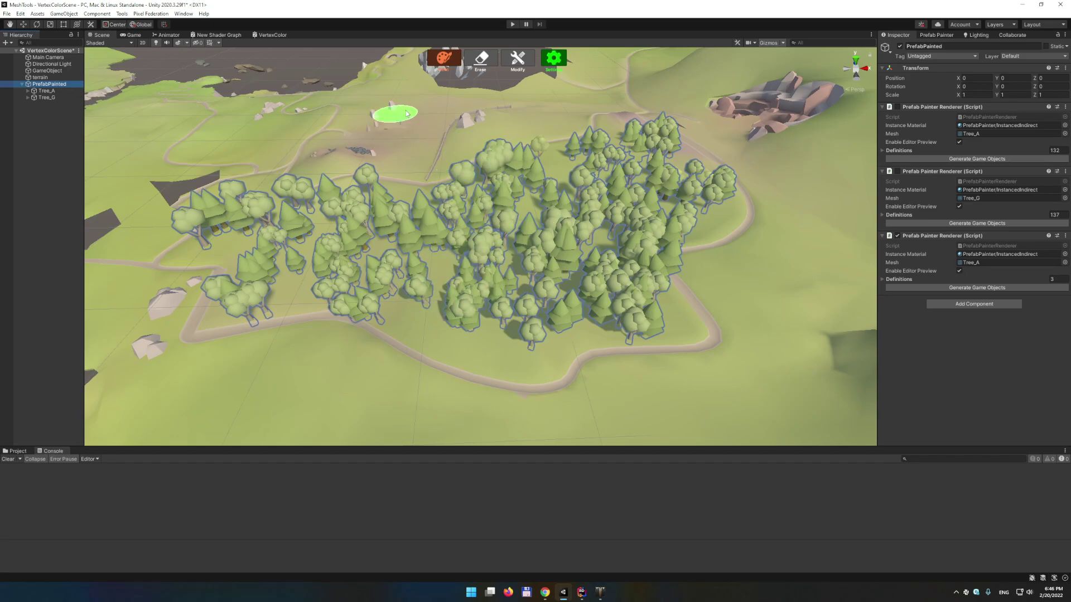
click(432, 56)
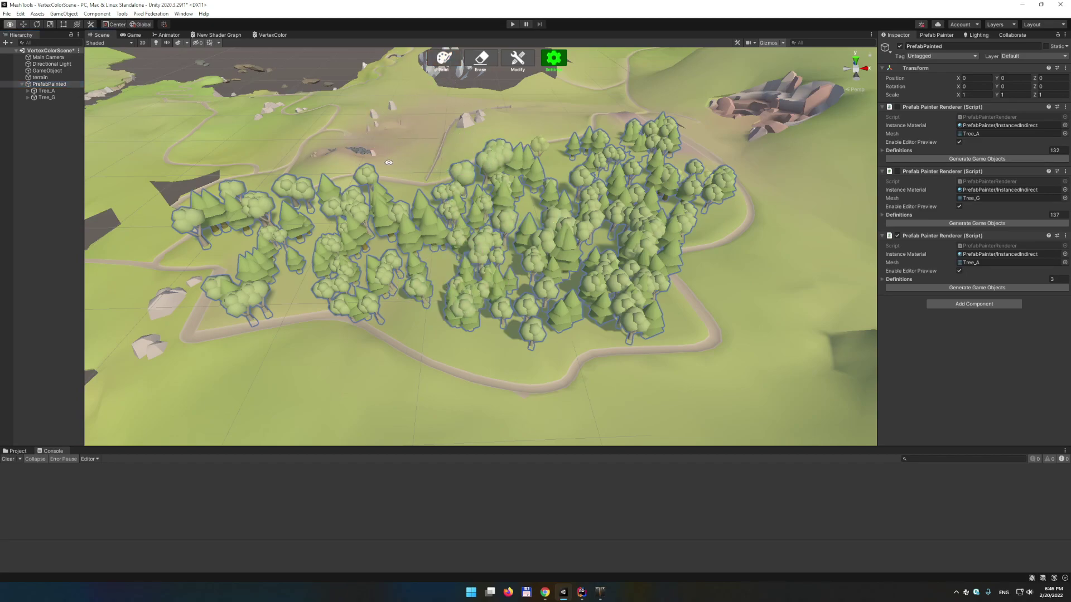
alt+drag(457, 168, 410, 158)
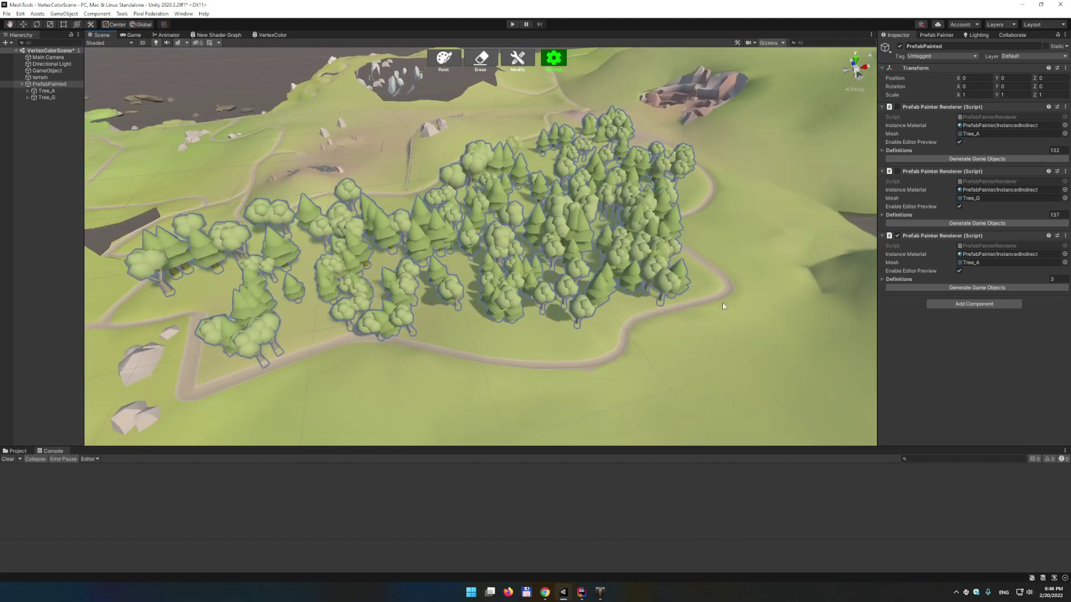
alt+drag(723, 306, 79, 146)
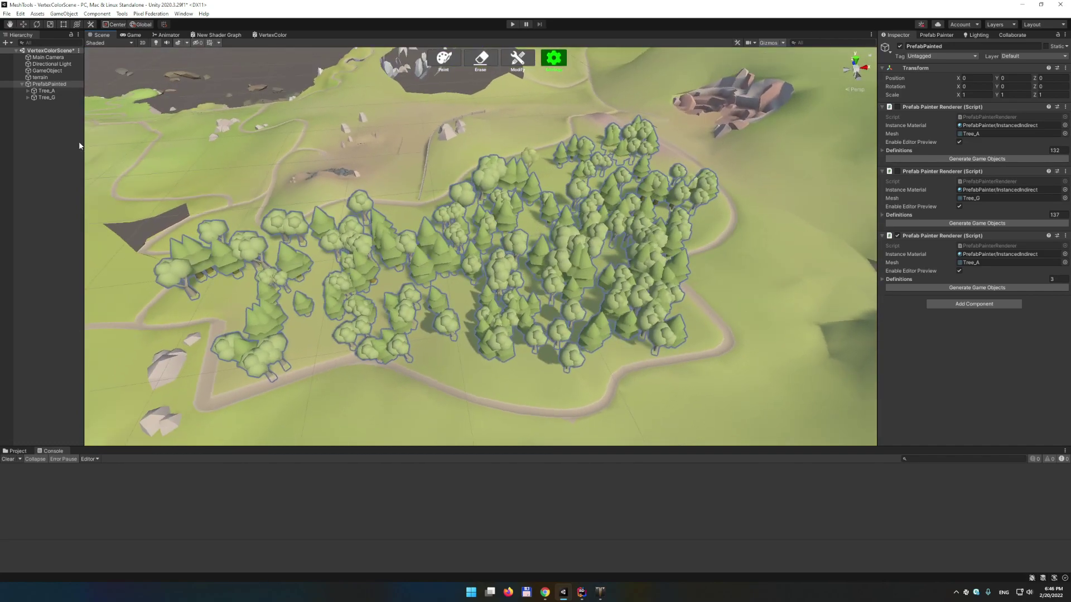
Examine the generated tree objects and the terrain beneath them from several angles
click(46, 90)
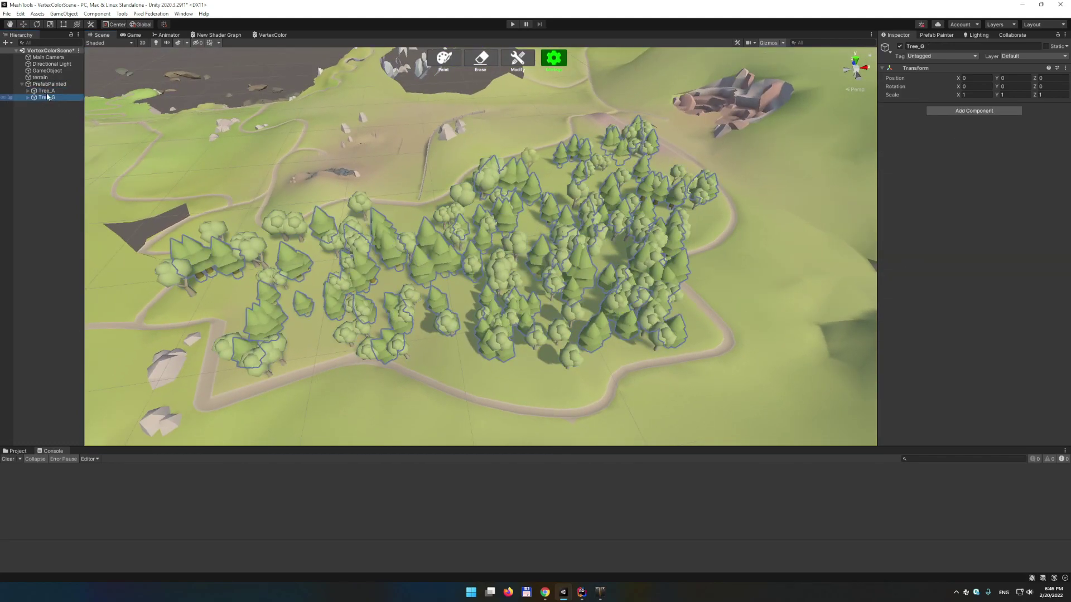
click(48, 84)
click(47, 77)
alt+drag(502, 240, 439, 239)
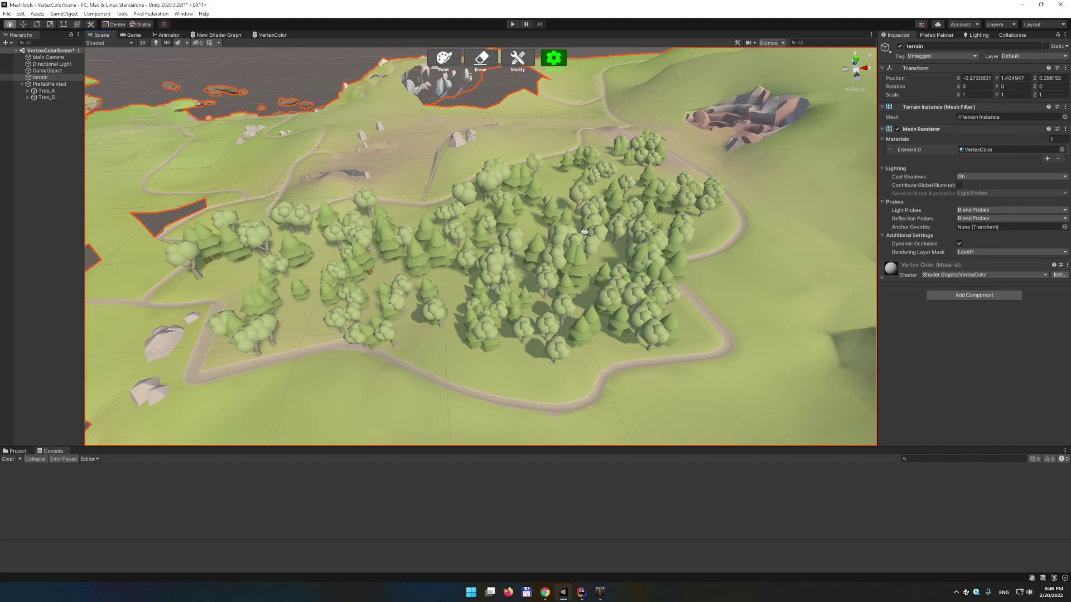
alt+drag(584, 230, 543, 244)
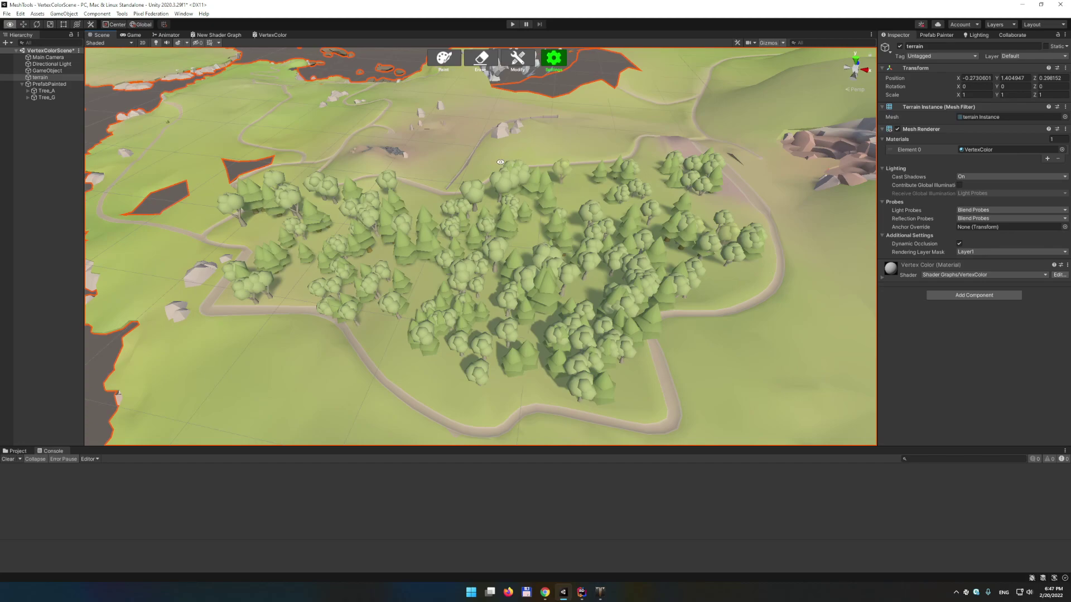
alt+drag(500, 163, 609, 227)
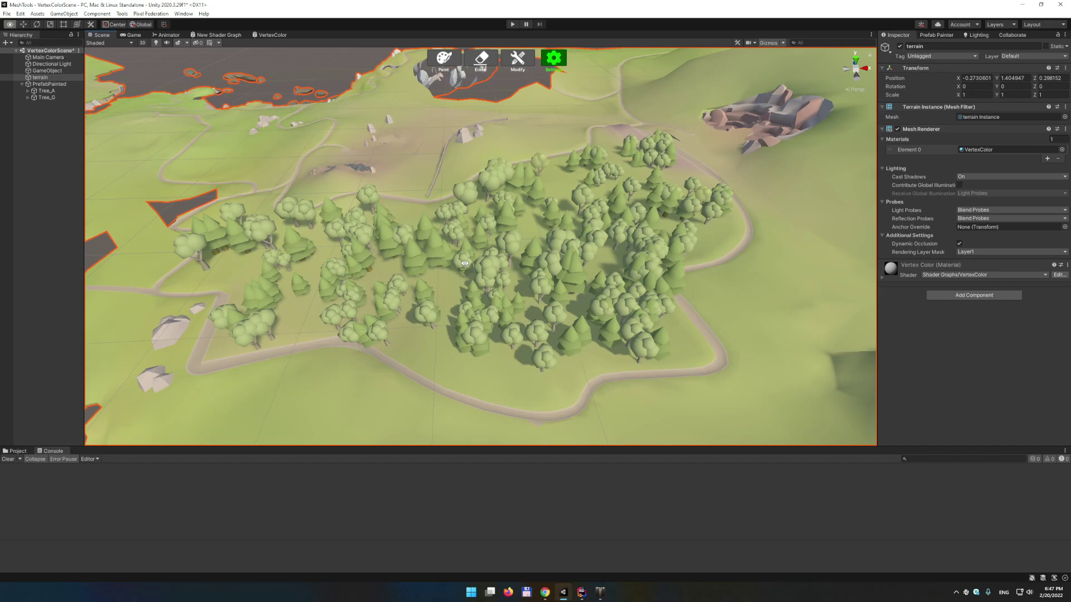
alt+drag(465, 263, 468, 284)
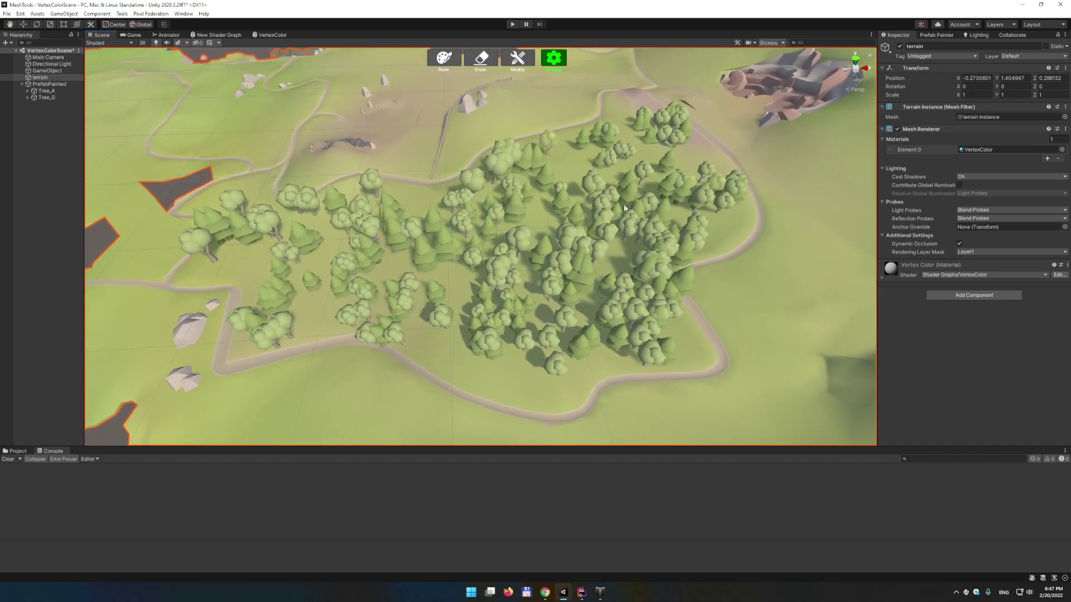
Delete both generated tree groups under PrefabPainted
click(50, 98)
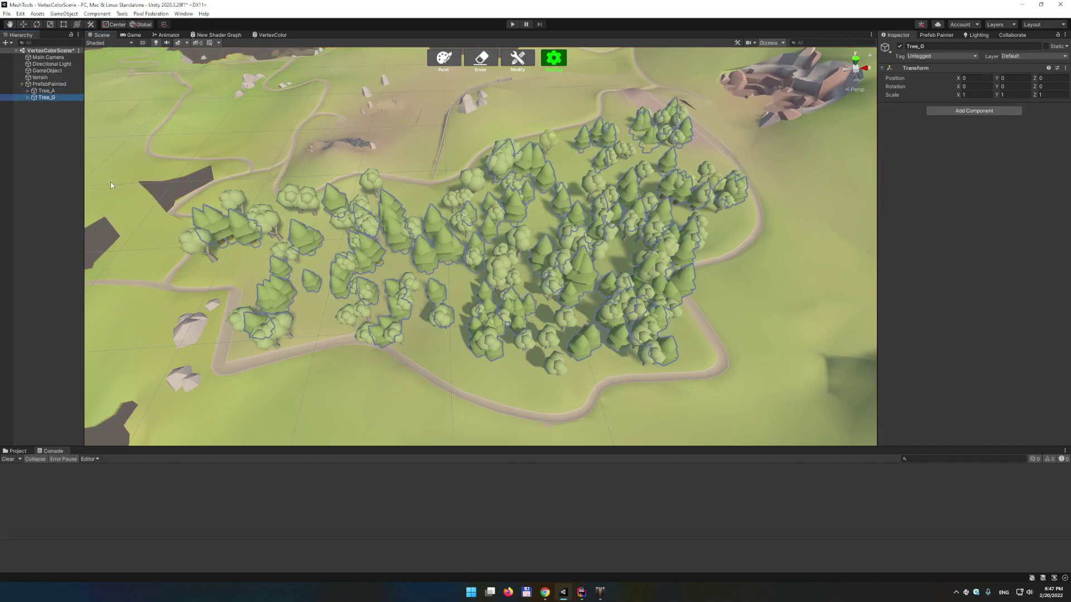
ctrl+click(46, 91)
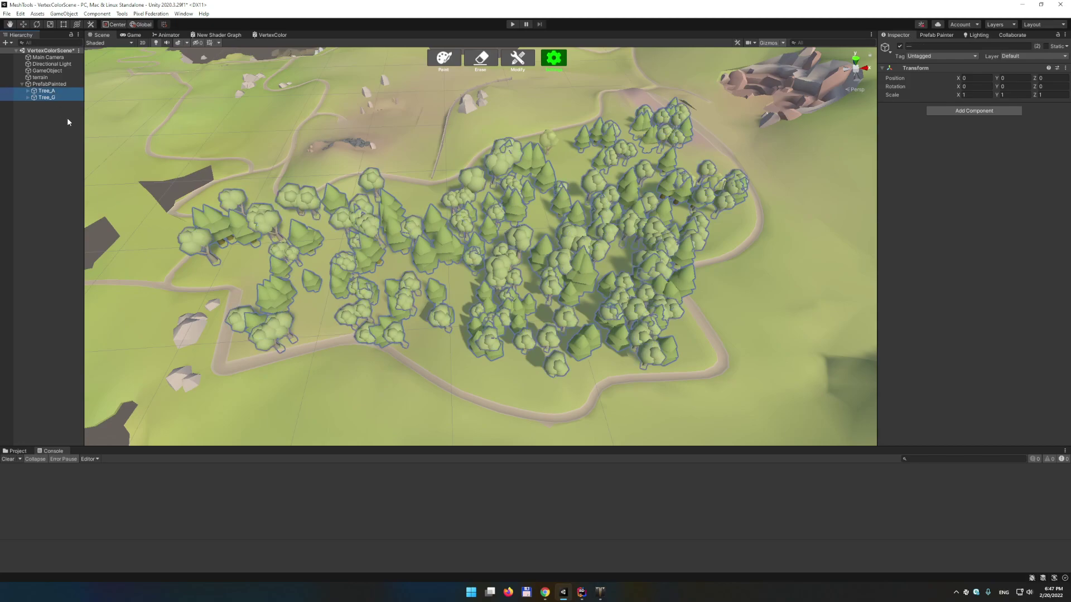
key(Delete)
Re-enable the first two Prefab Painter Renderers on PrefabPainted
click(58, 84)
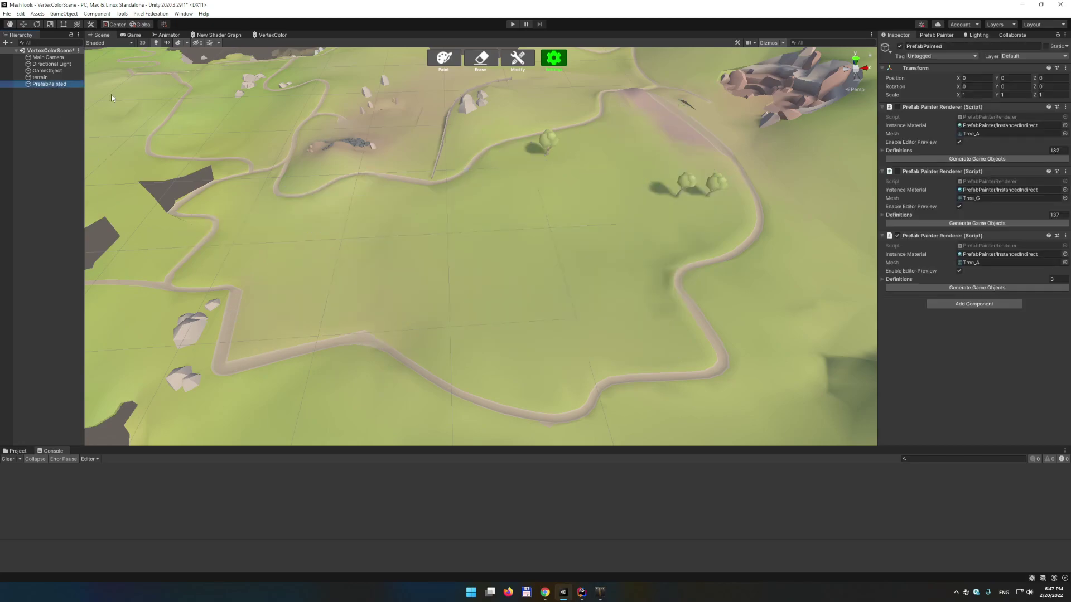
click(898, 171)
click(897, 106)
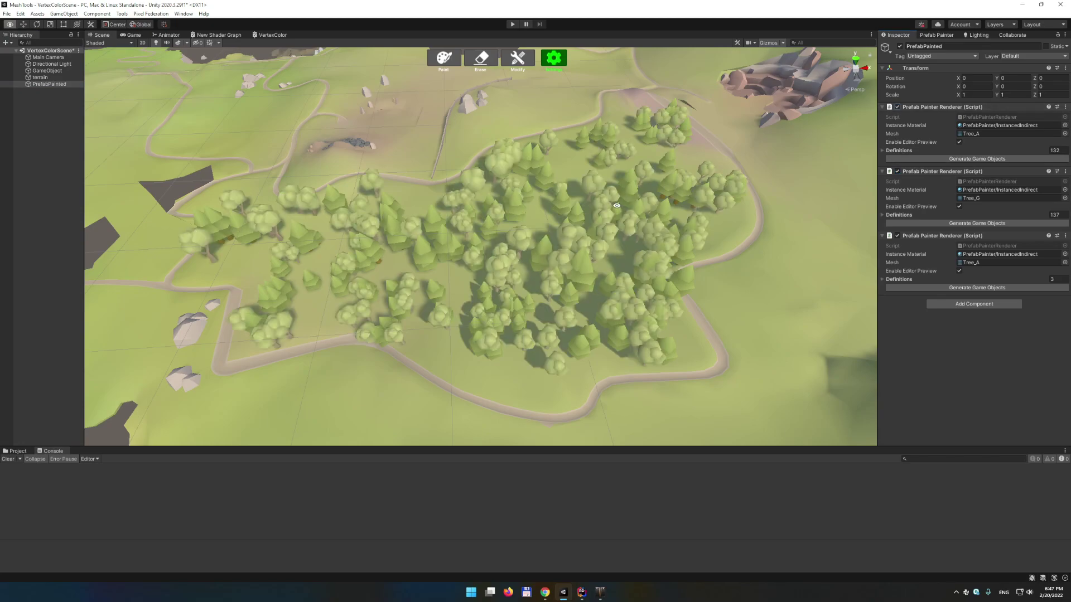
alt+drag(617, 206, 515, 192)
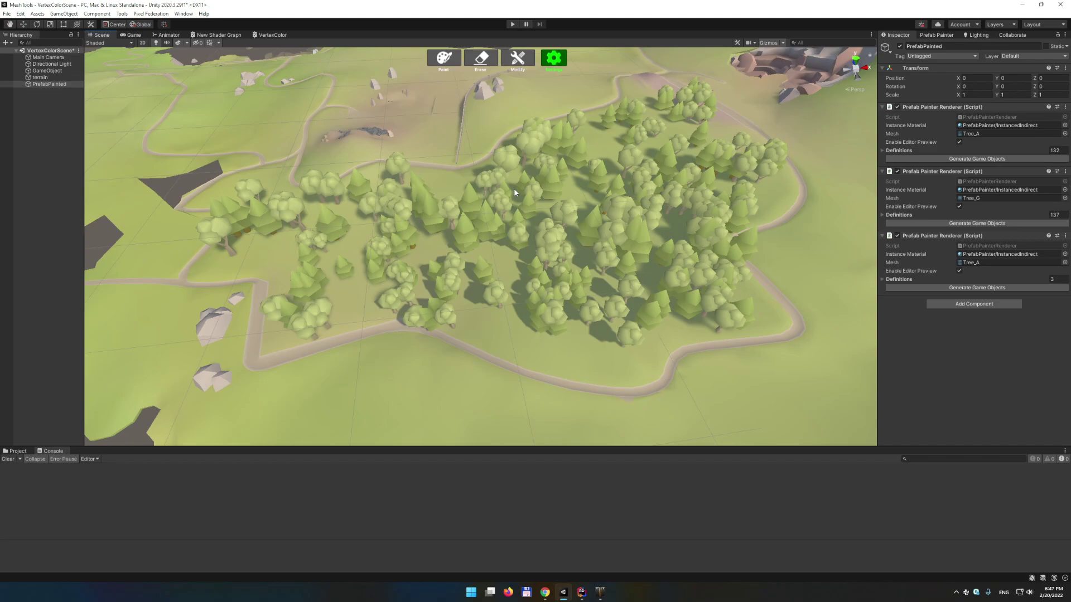
scroll(621, 188, up, 2)
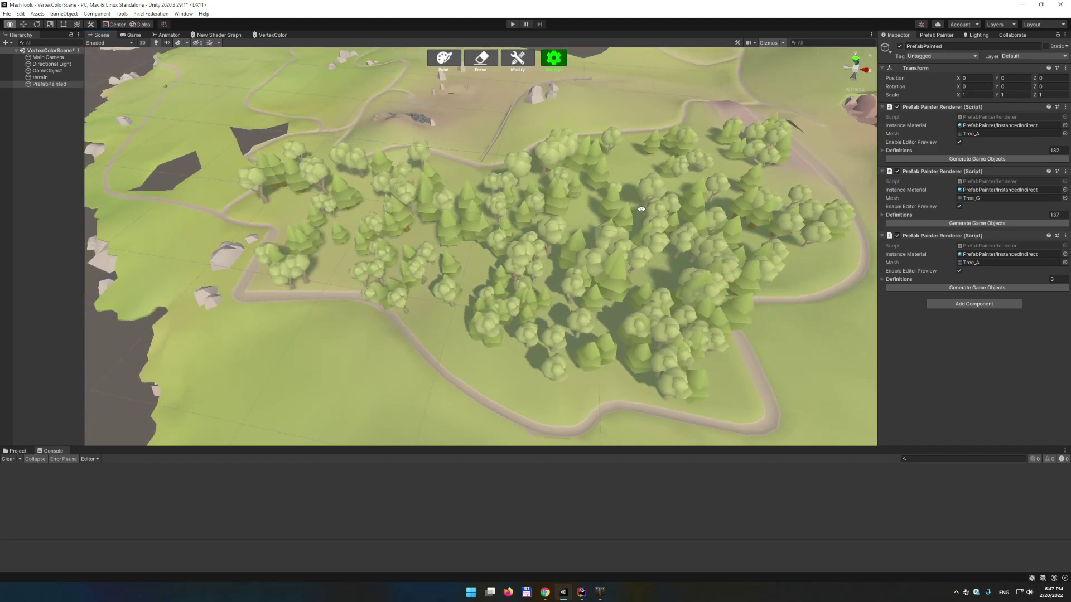
scroll(607, 199, up, 2)
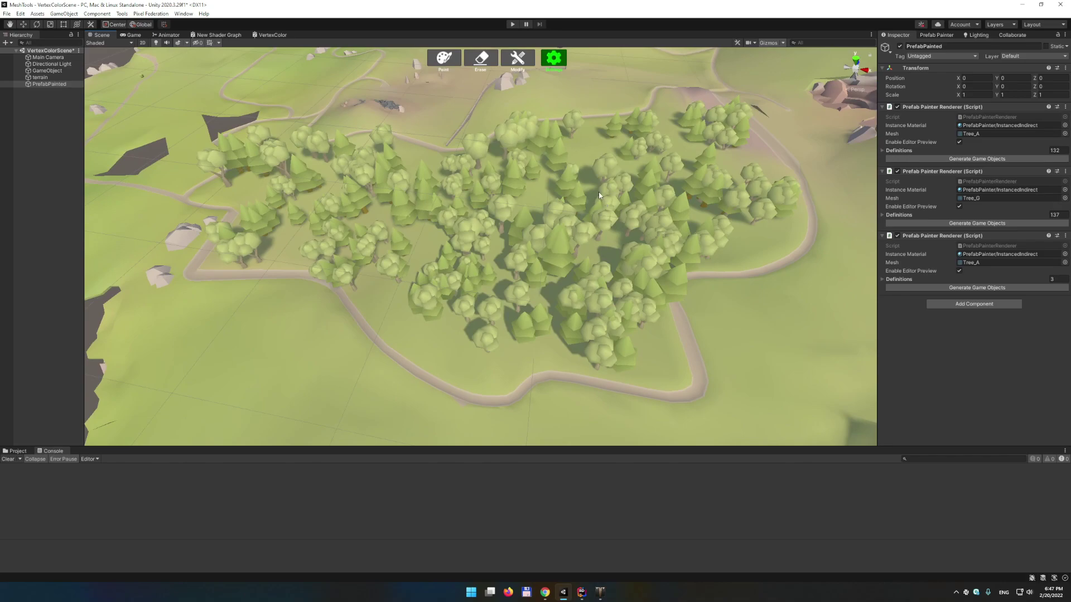
alt+drag(482, 166, 544, 211)
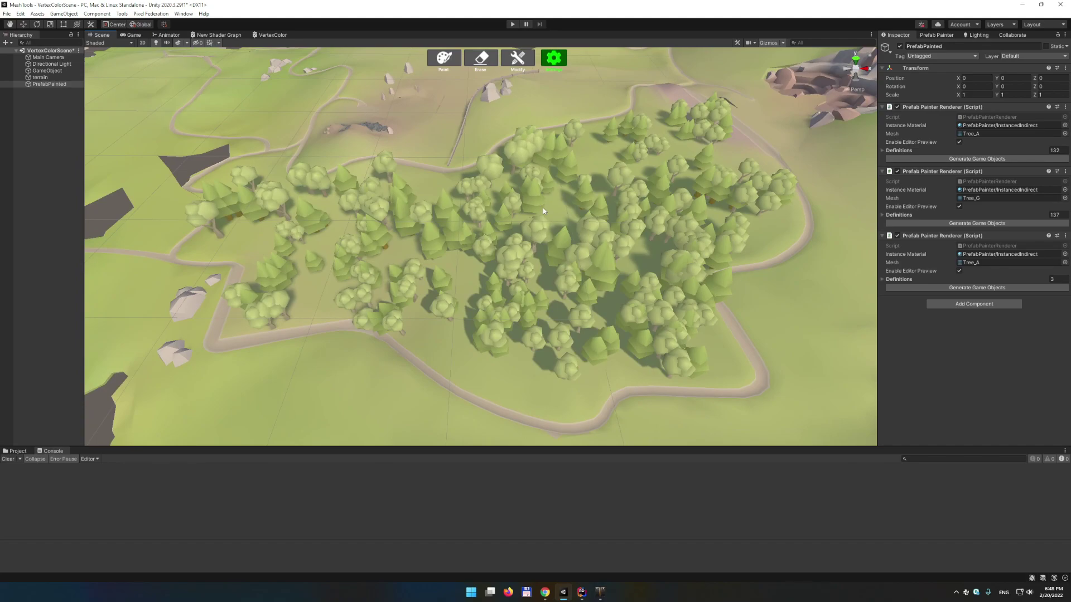